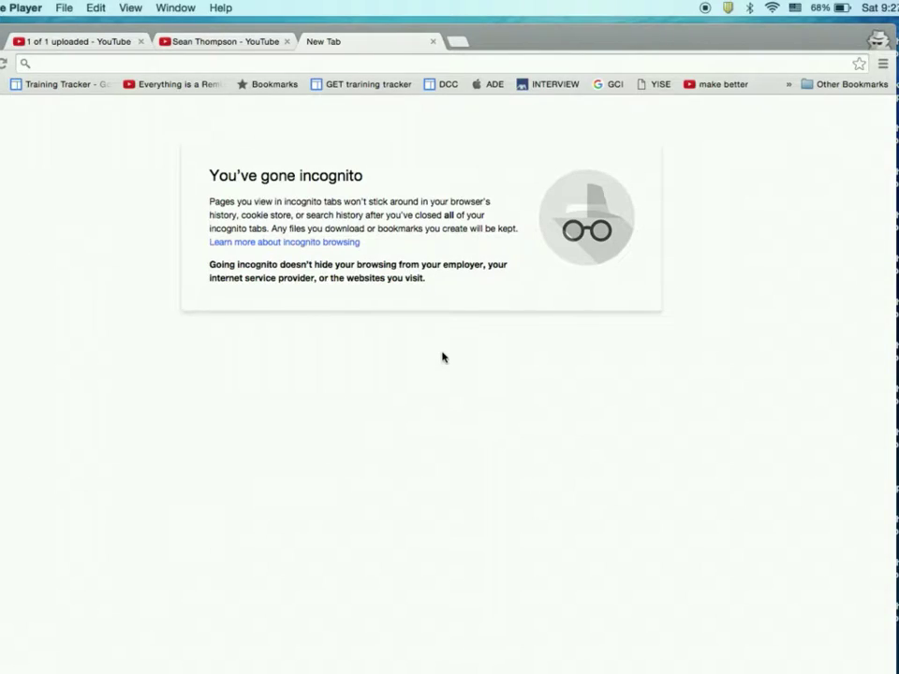
Step: Search the web for "cute teddy bears"
click(501, 63)
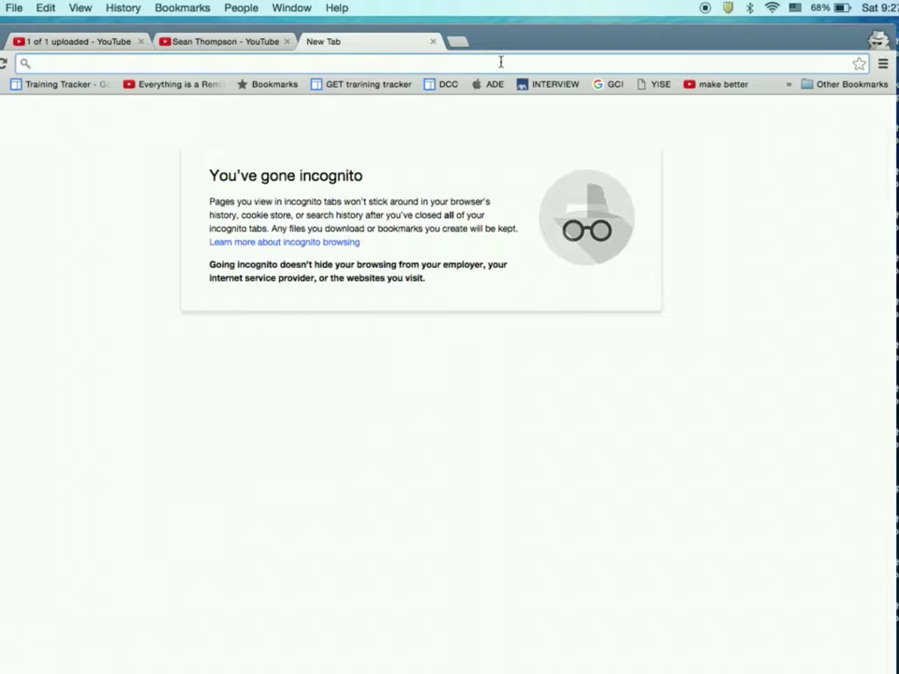
text(cute teddy)
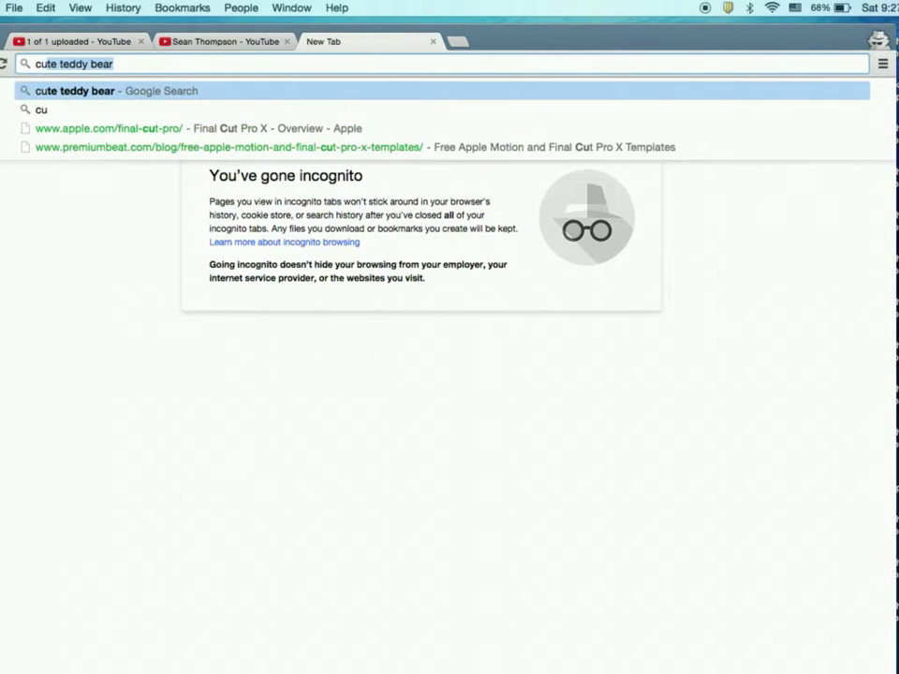
text( bears)
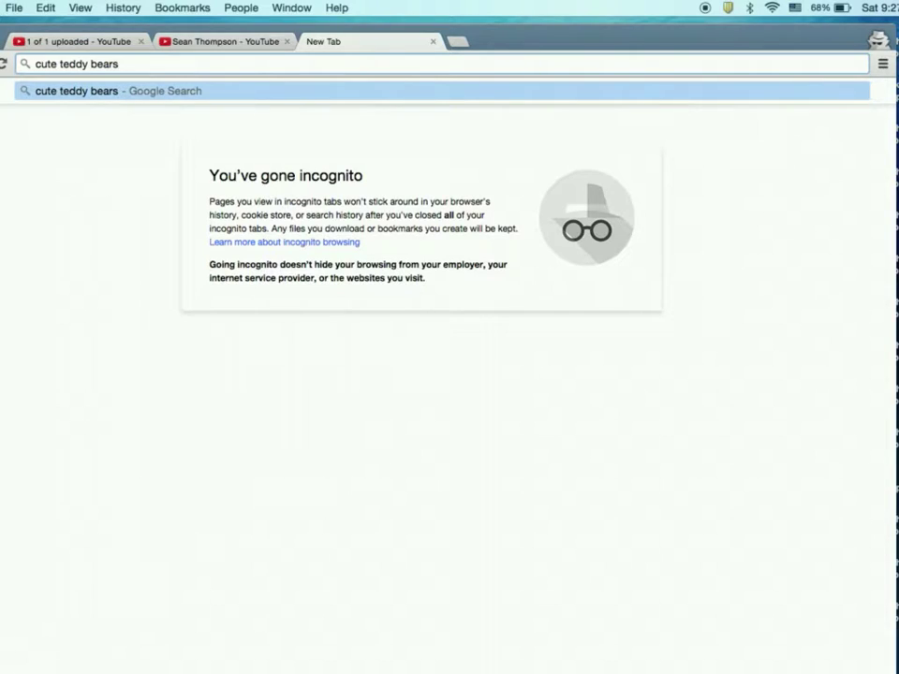
key(Return)
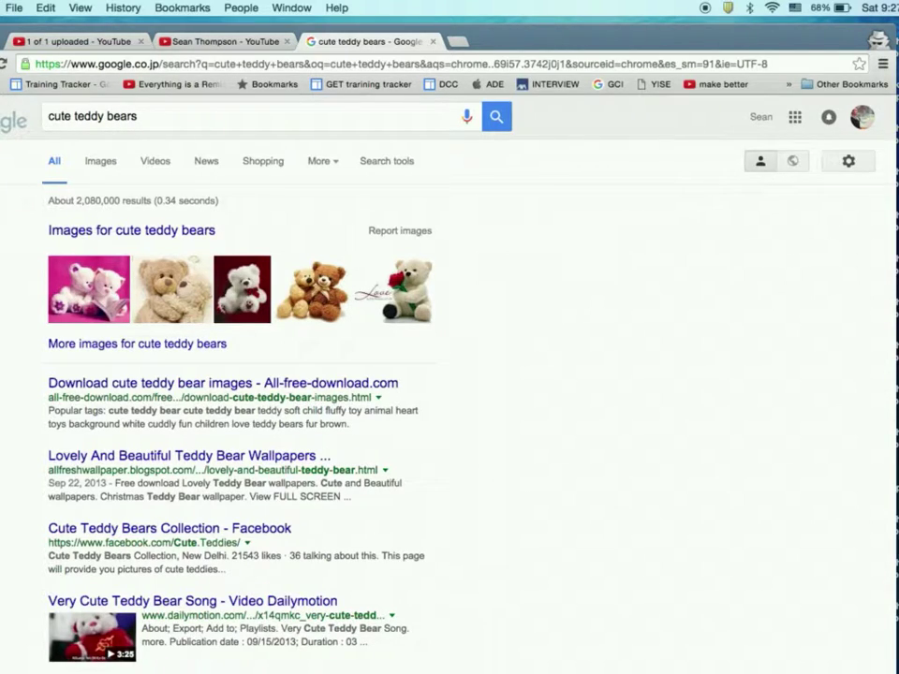
Step: Show the image results and filter them to the Clip art type
click(101, 169)
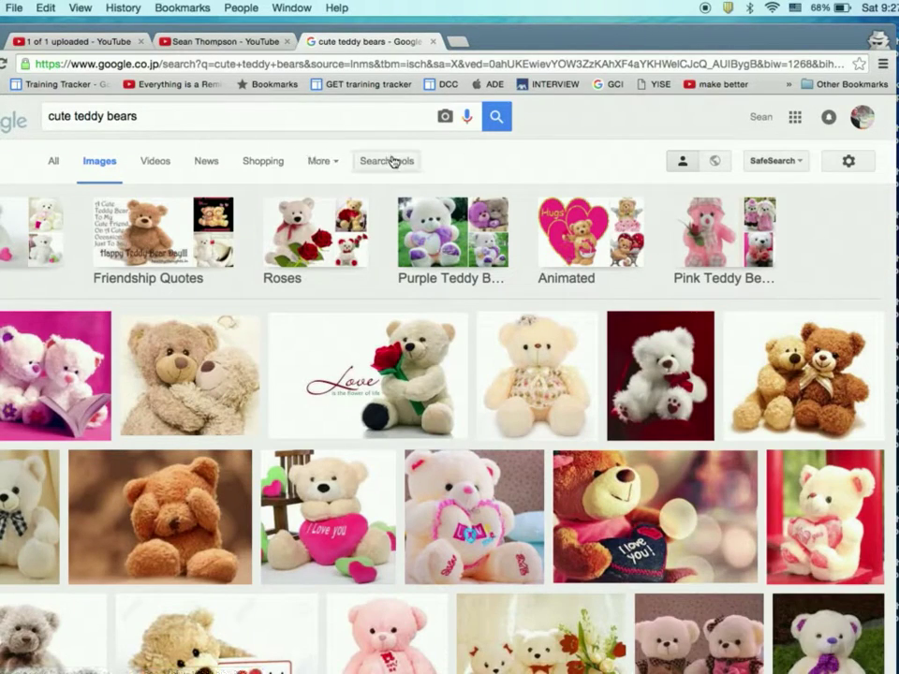
click(392, 161)
click(174, 201)
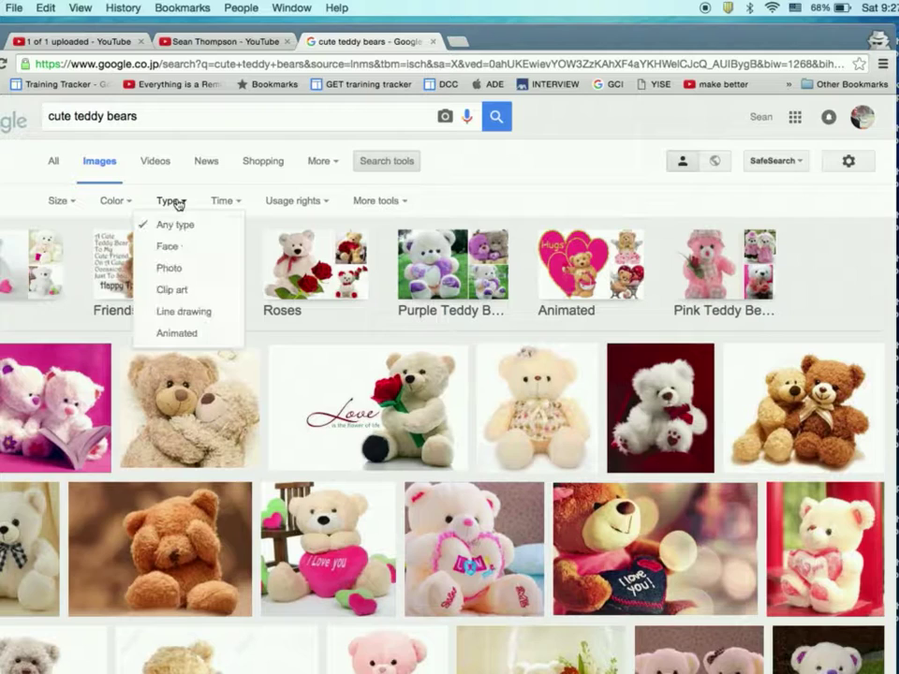
click(194, 293)
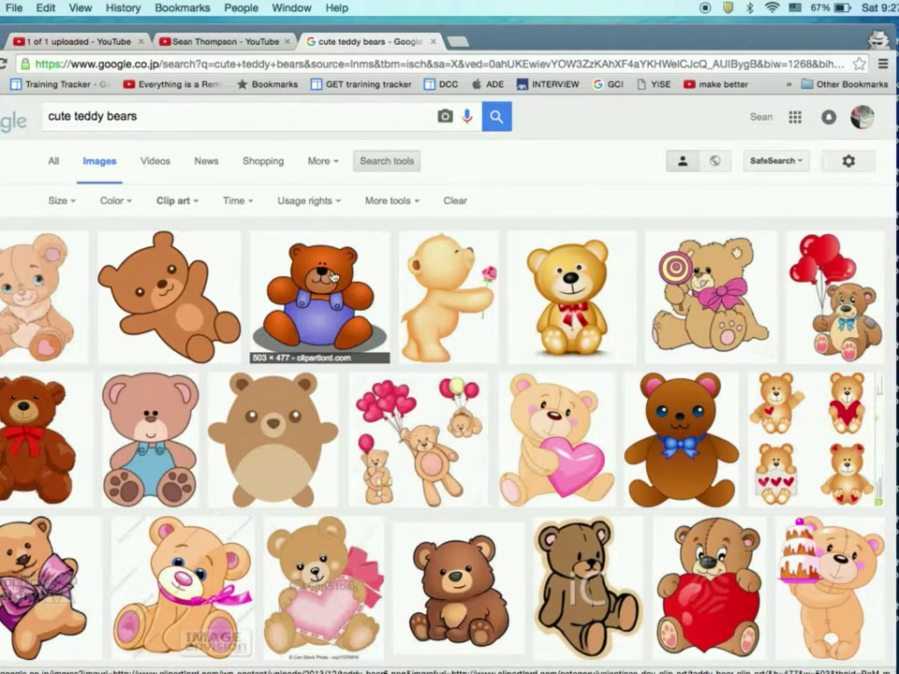
Step: Open the clipartlord.com brown teddy bear in purple overalls and copy its image
click(337, 266)
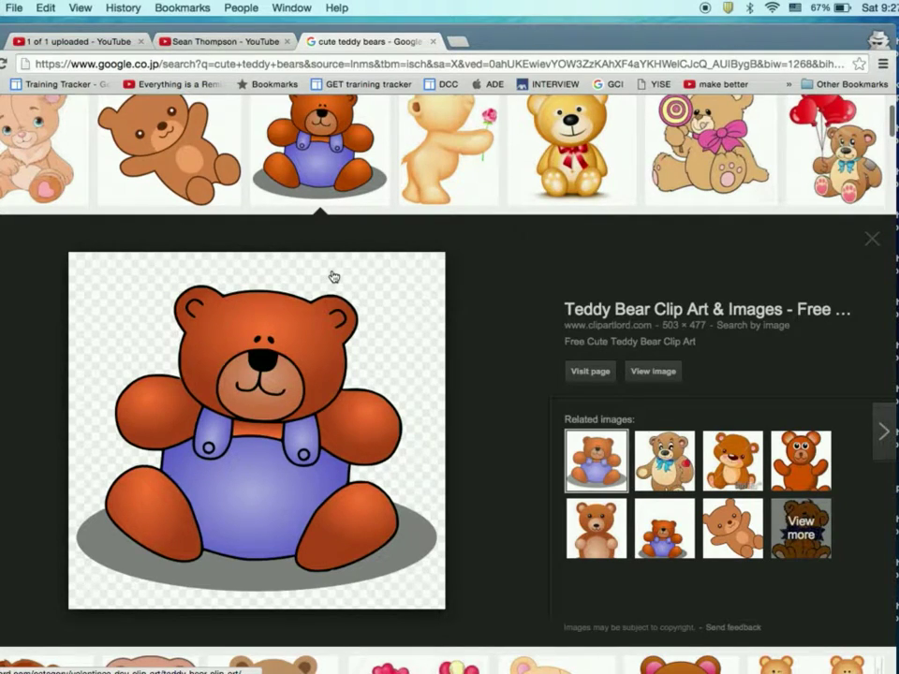
right_click(293, 333)
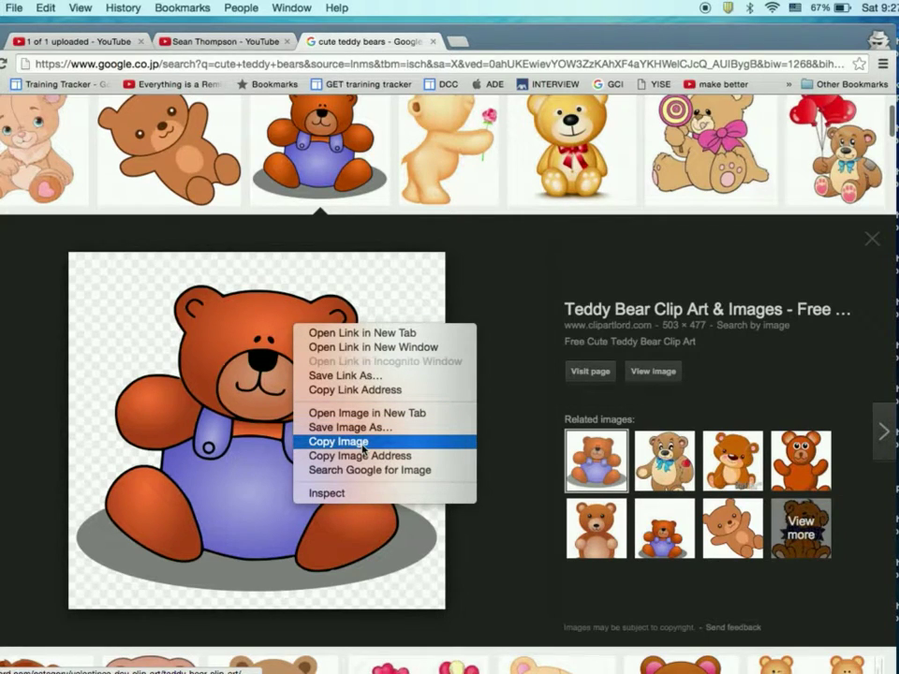
click(363, 442)
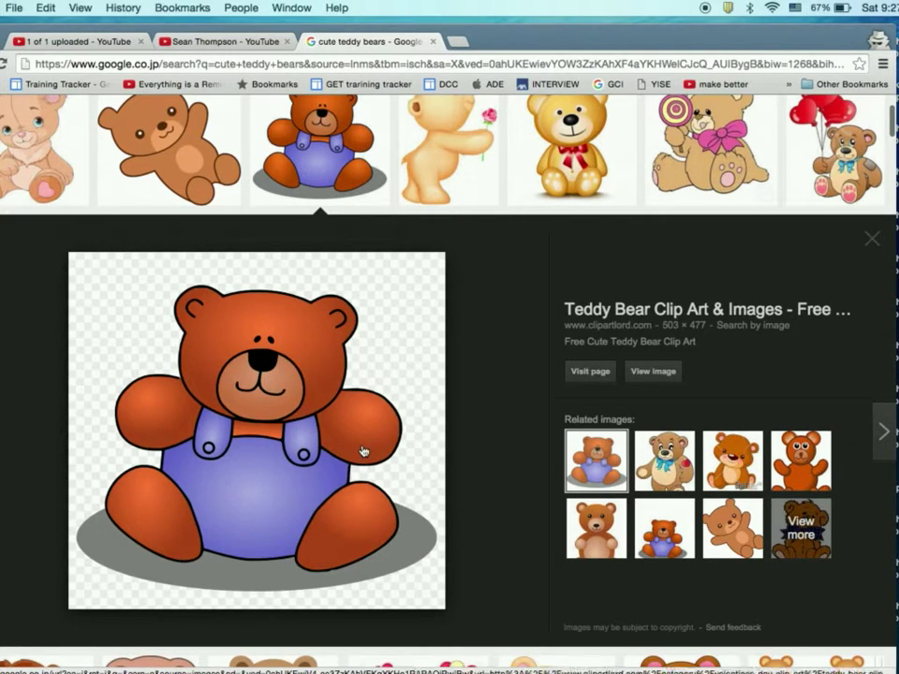
Step: Switch to Keynote, paste the bear image onto the blank slide, and enlarge it to nearly fill the slide's height
key(ctrl+Up)
click(230, 309)
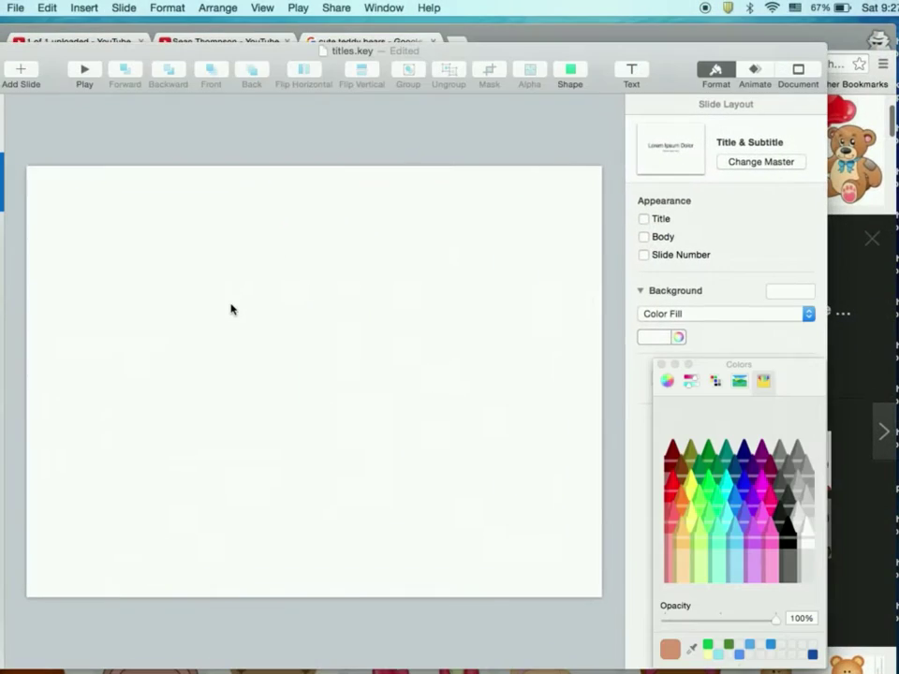
key(super+v)
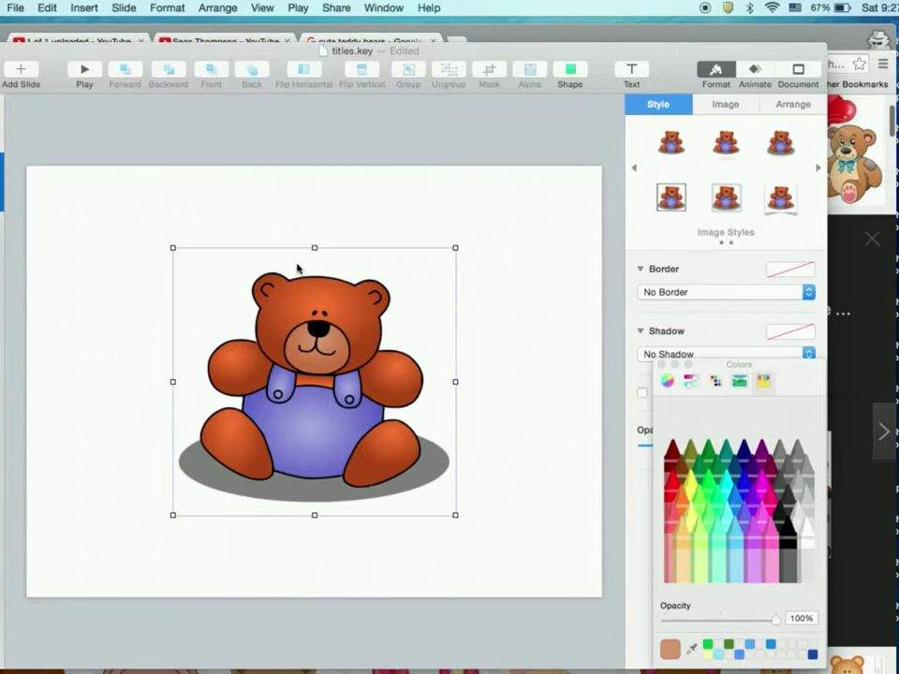
drag(314, 249, 315, 95)
drag(317, 211, 312, 333)
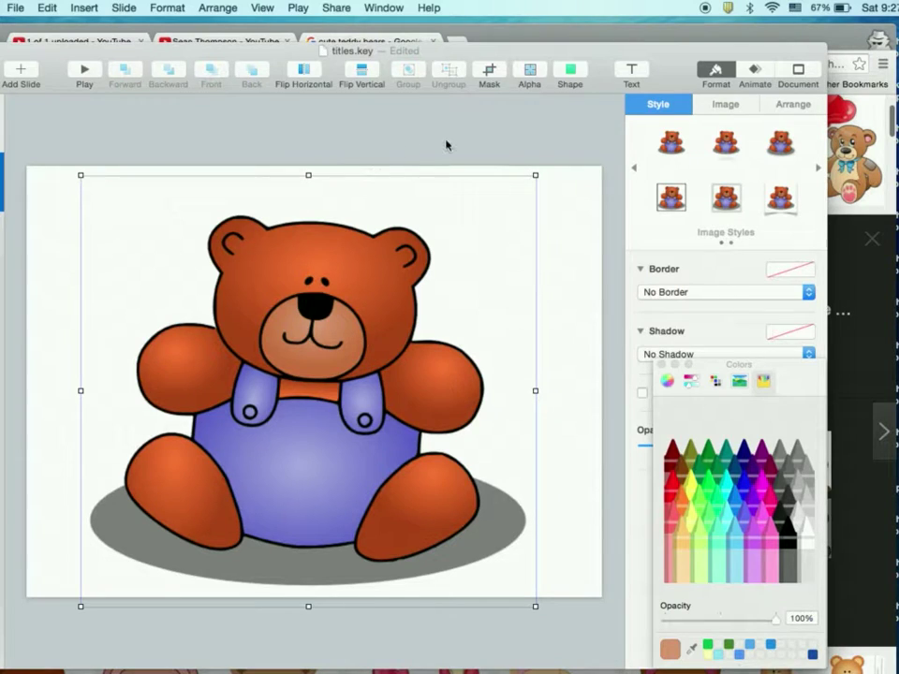
Step: Add a circle shape and stretch it over the bear's head as an oval of about 373 by 292 pt
click(571, 74)
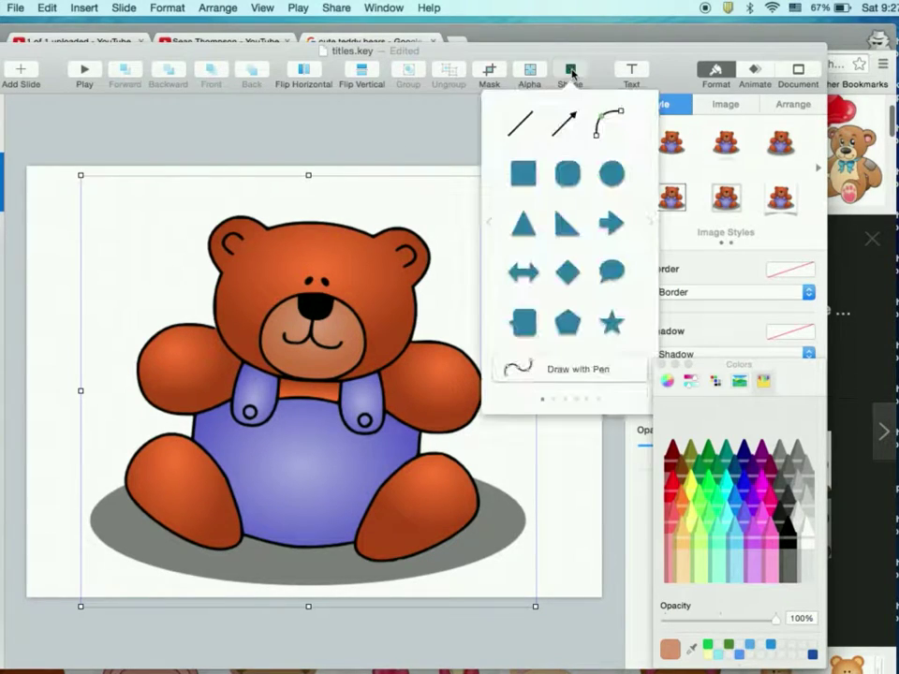
click(613, 174)
drag(322, 389, 221, 252)
drag(348, 279, 416, 383)
mouse_move(418, 305)
mouse_down()
mouse_move(356, 307)
mouse_move(418, 306)
mouse_up()
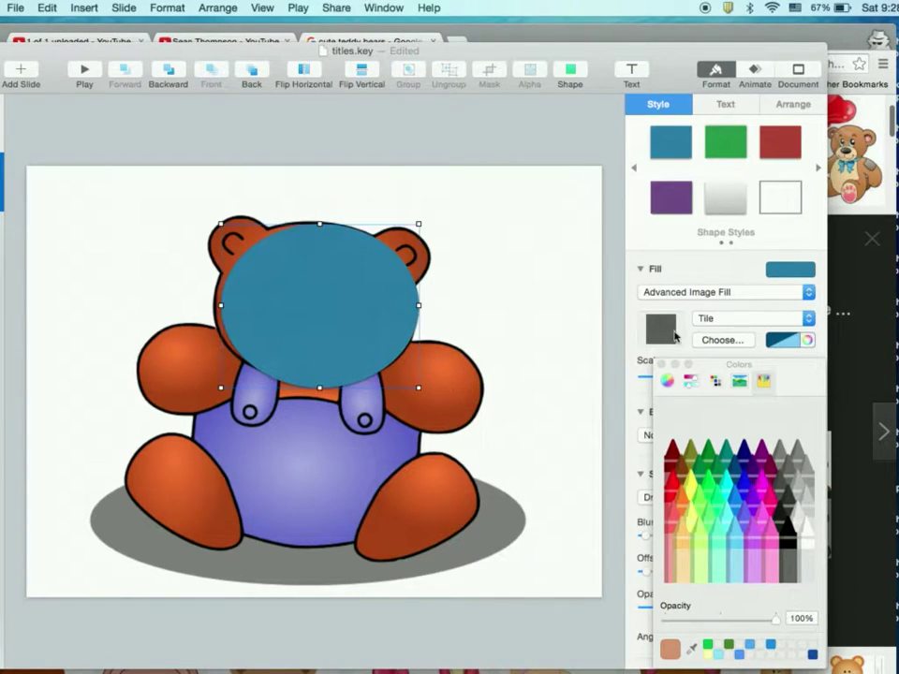
click(661, 364)
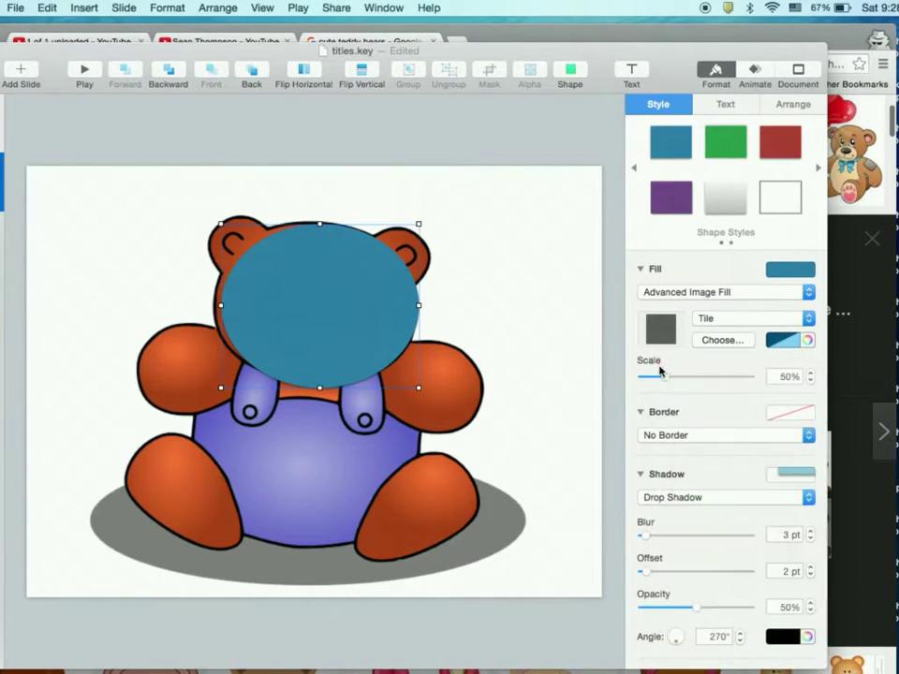
click(796, 104)
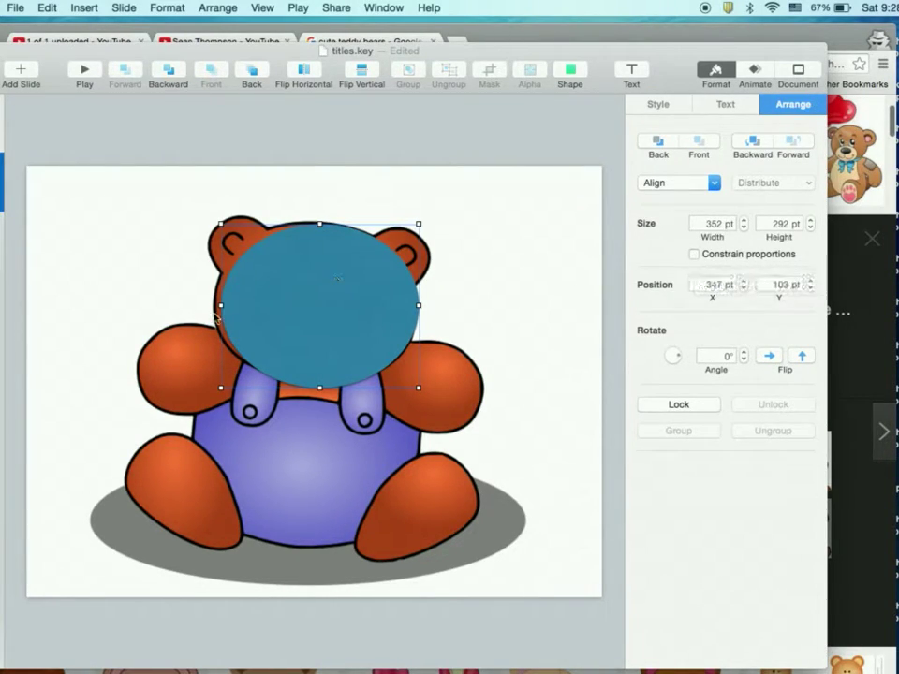
drag(222, 305, 212, 304)
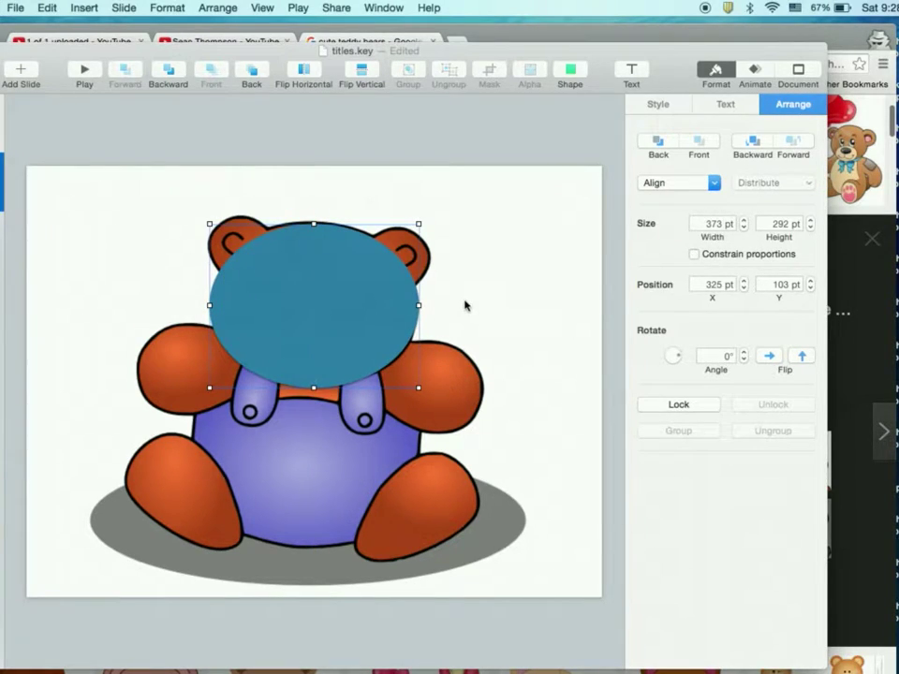
click(465, 305)
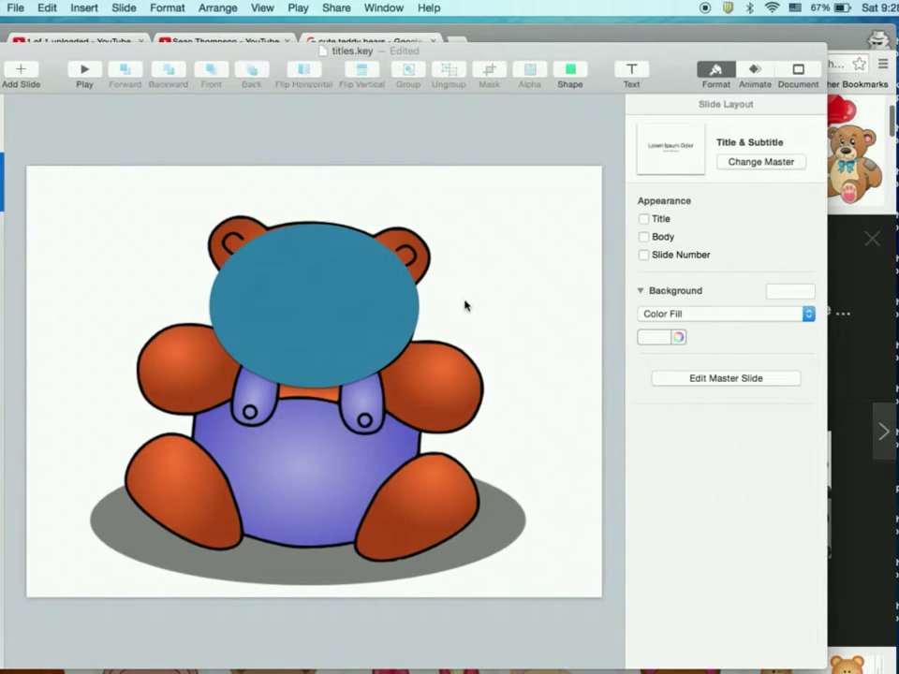
Step: Change the head oval's fill to Advanced Gradient Fill
click(314, 288)
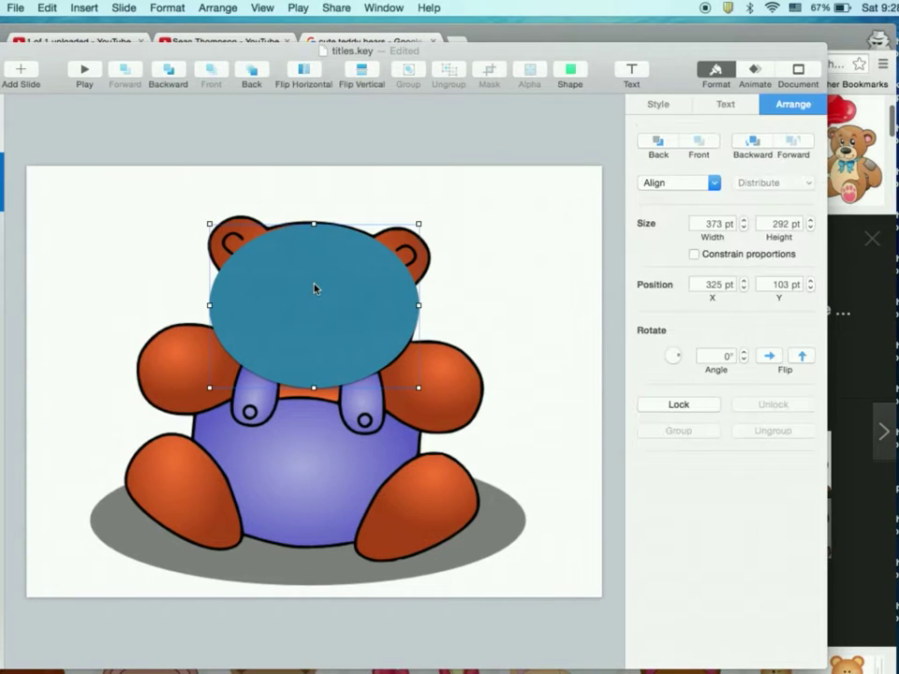
click(666, 105)
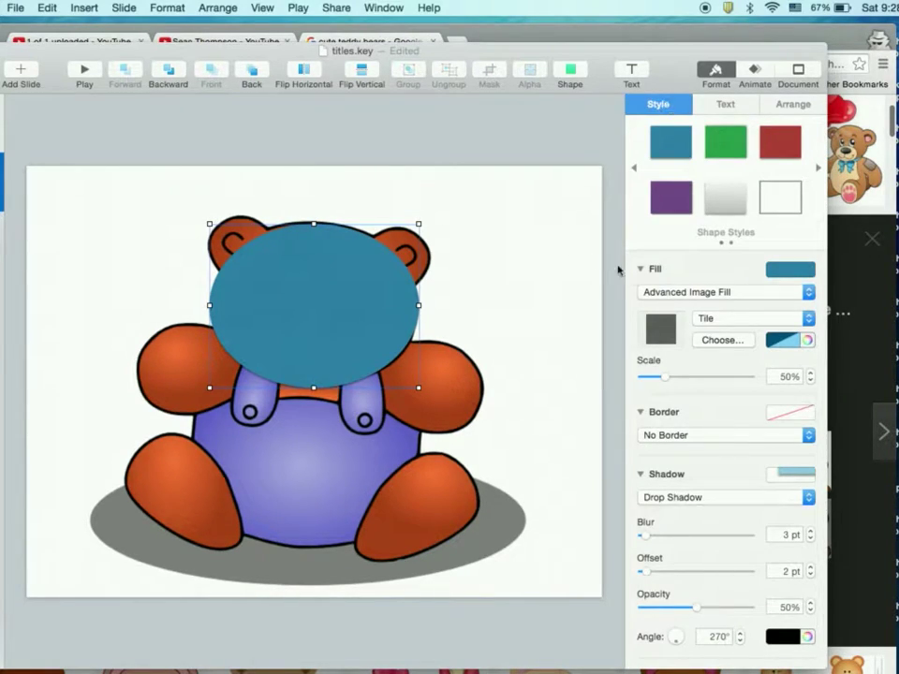
click(703, 294)
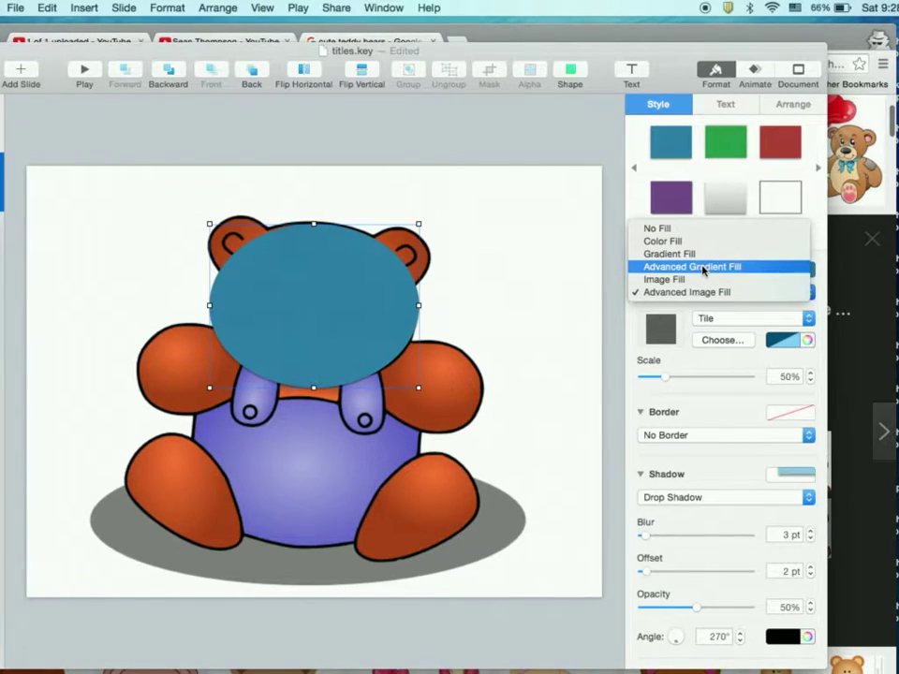
click(702, 267)
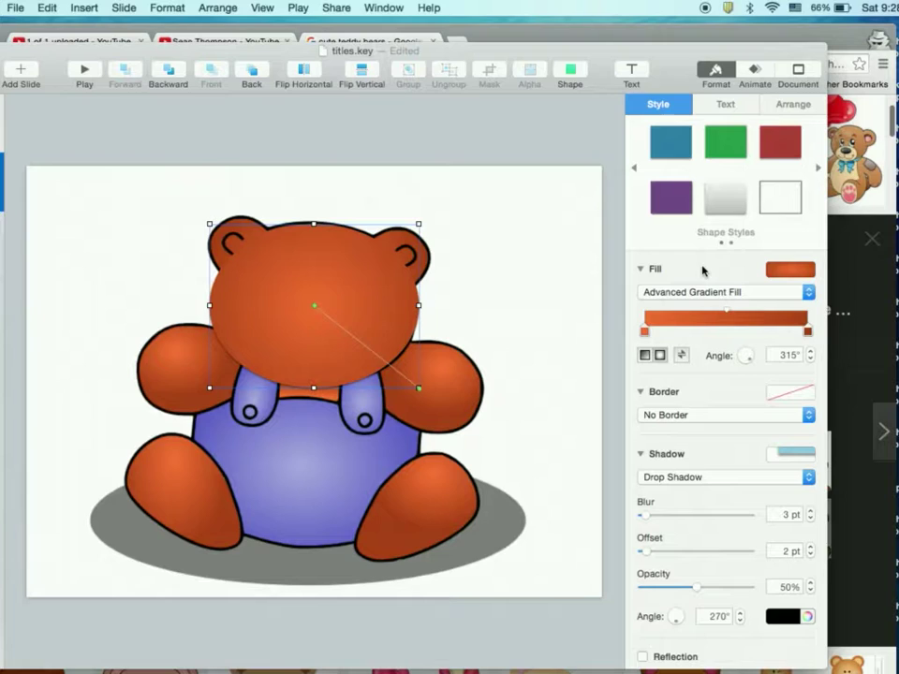
Step: Set the head gradient's outer color to Maraschino red and its center color to Lemon yellow
double_click(807, 333)
click(676, 485)
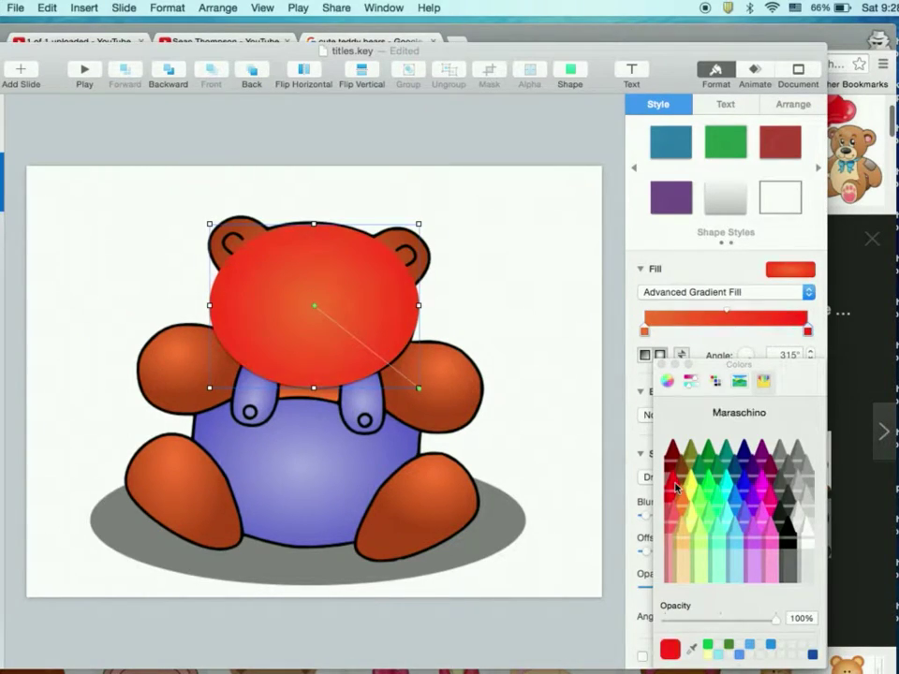
click(644, 332)
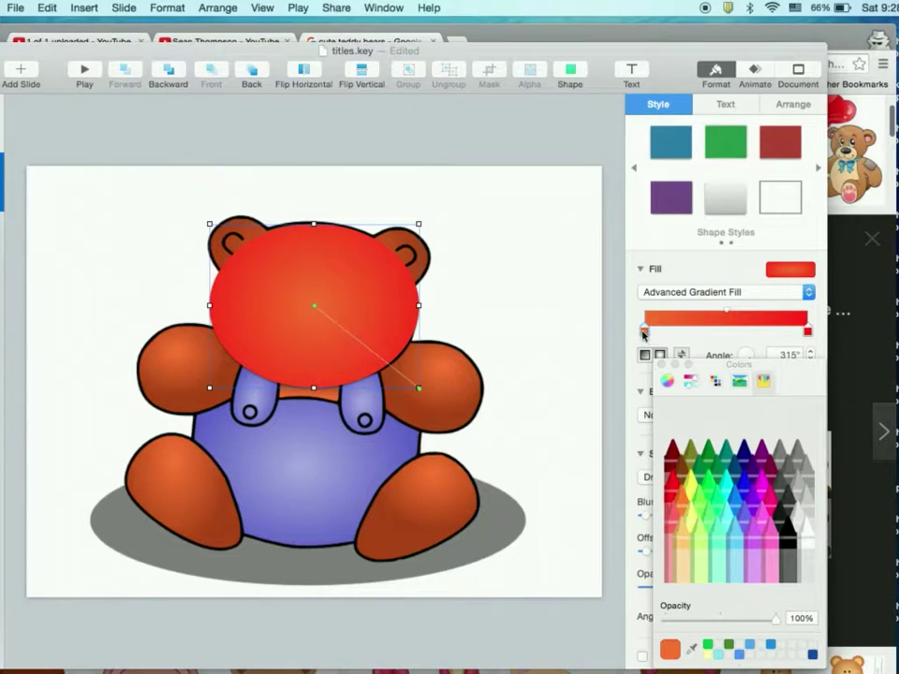
click(693, 484)
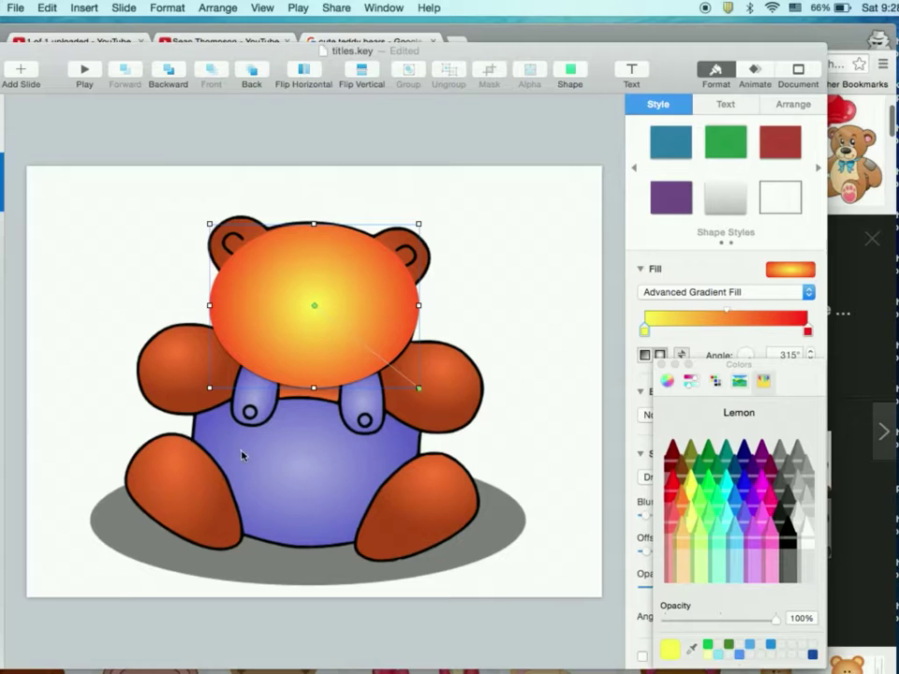
Step: Match the head gradient to the bear by sampling dark brown-orange from one arm for the edge and lighter orange from the other for the center
click(810, 332)
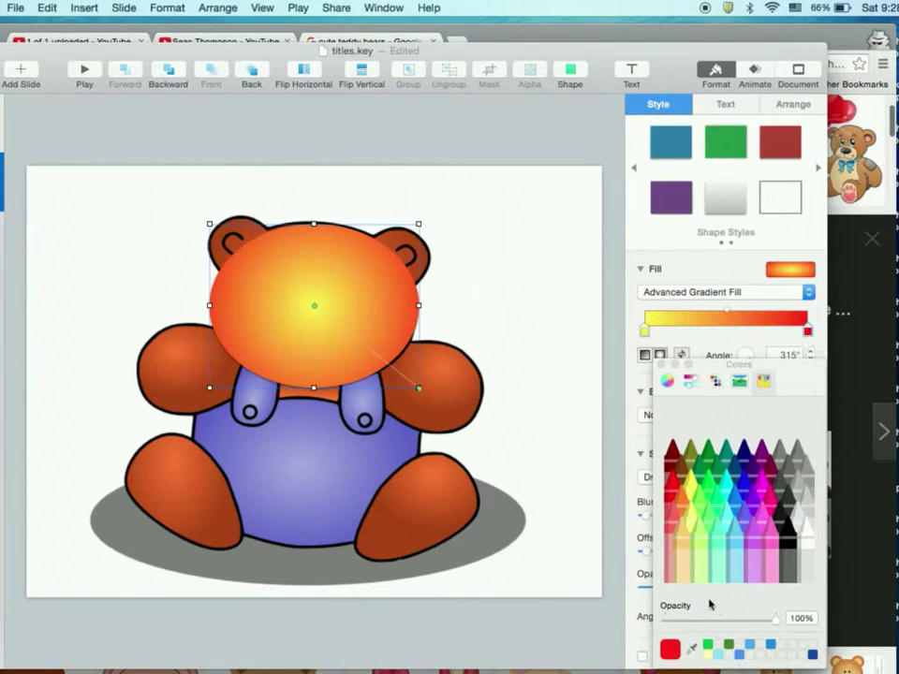
click(692, 650)
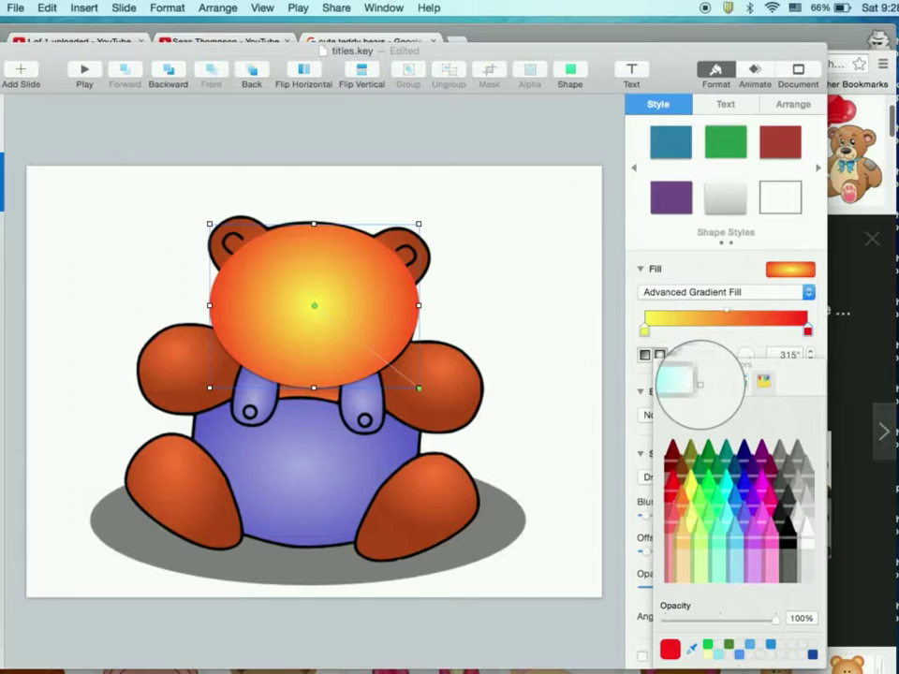
click(448, 416)
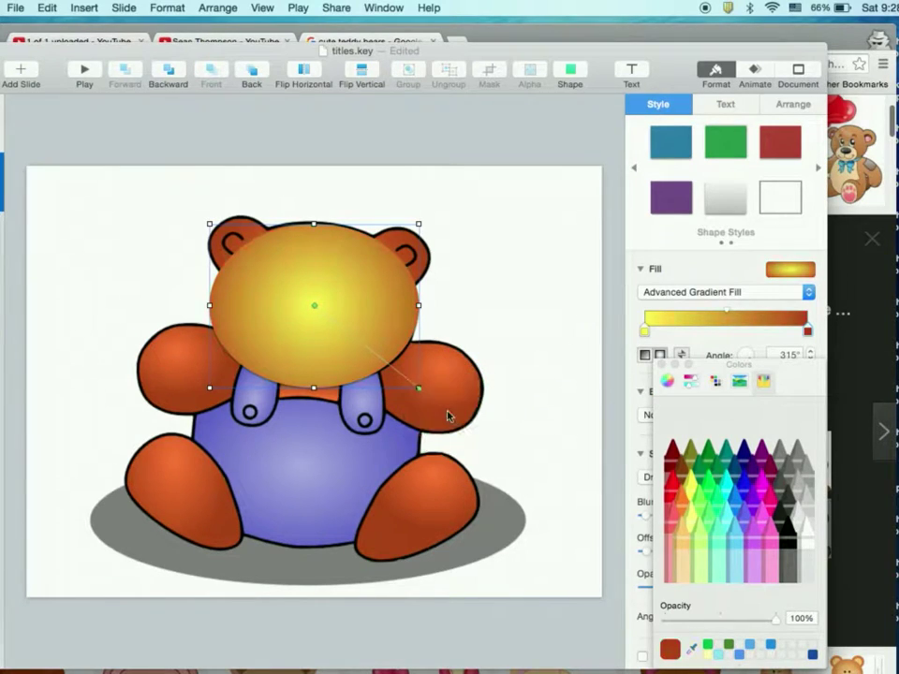
click(646, 334)
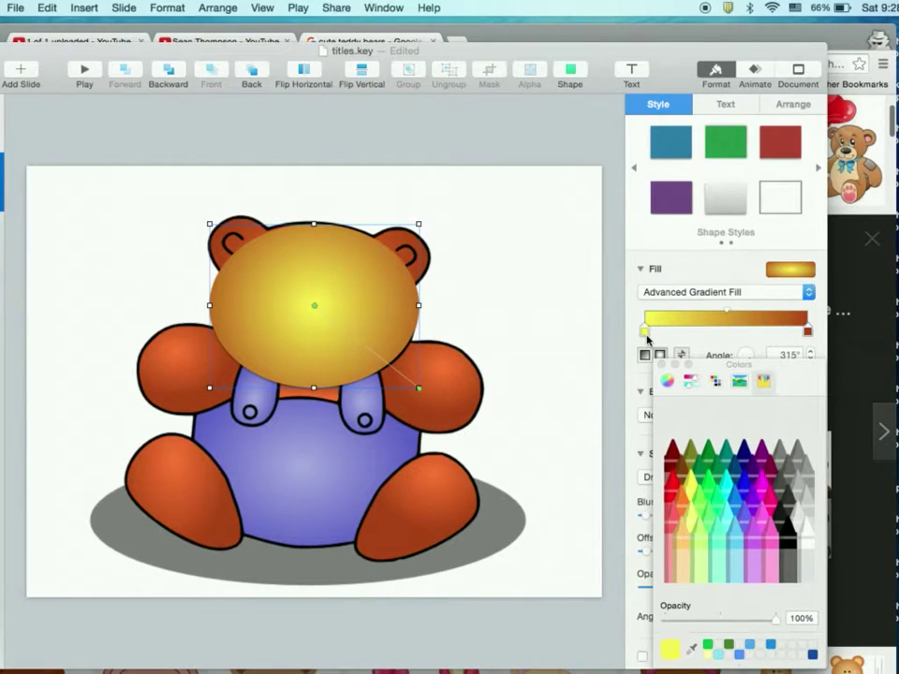
click(692, 650)
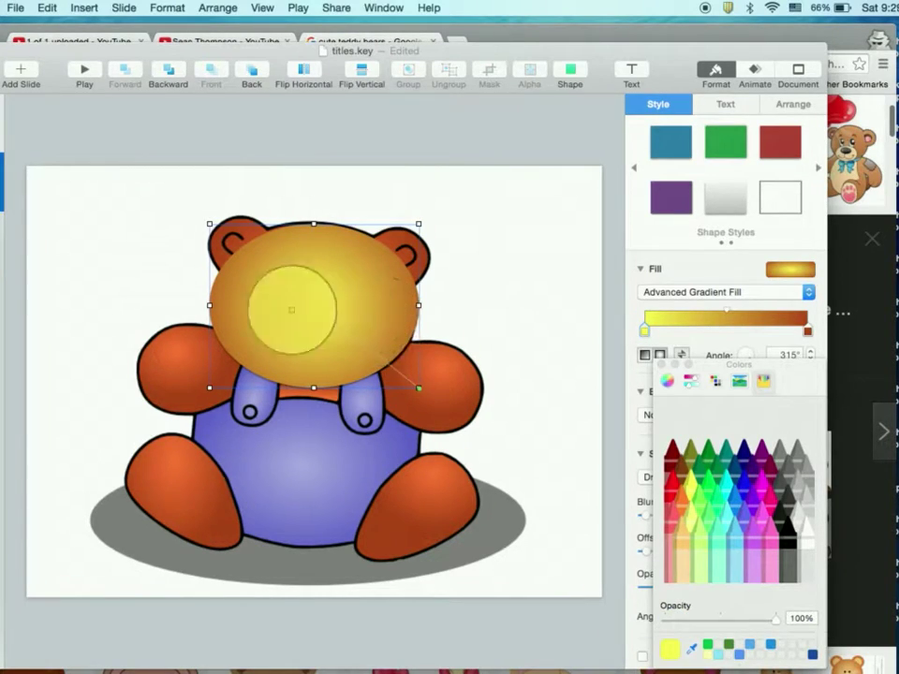
click(181, 353)
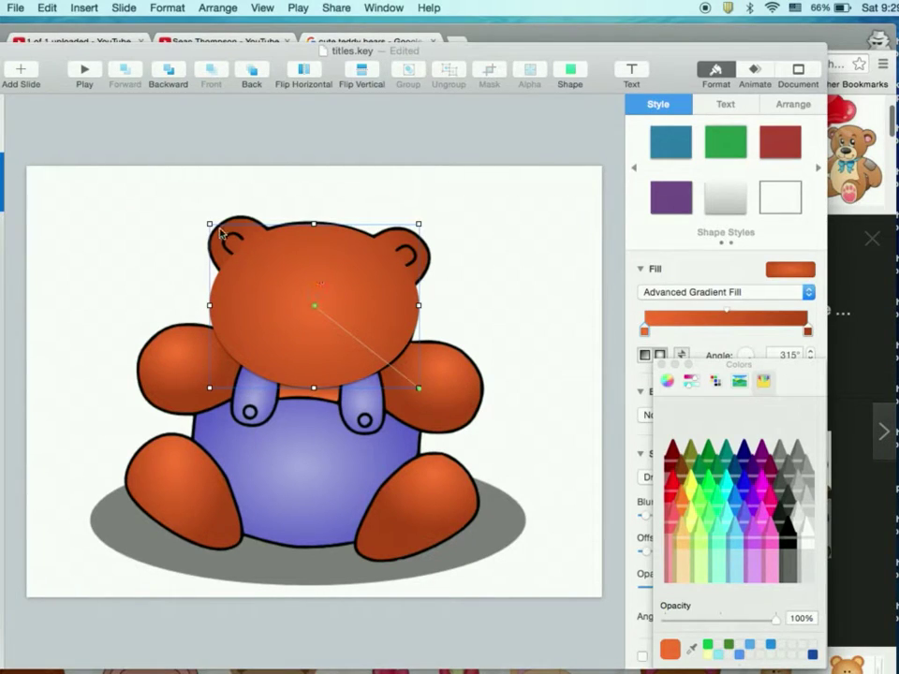
Step: Add a circle shape over the left ear of the bear picture and scale it proportionally to about 109 pt
click(537, 142)
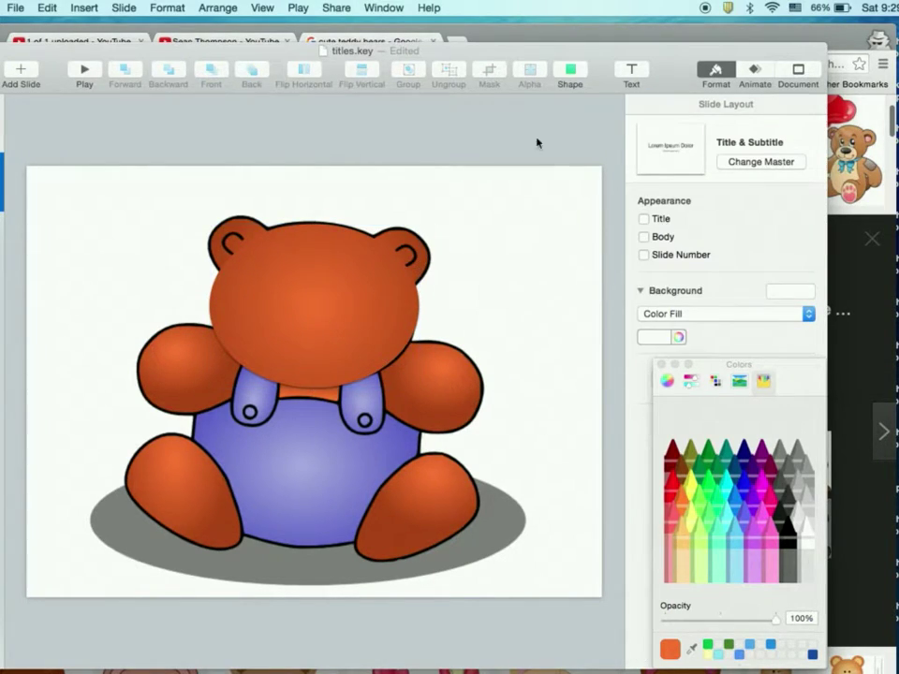
click(573, 72)
click(612, 173)
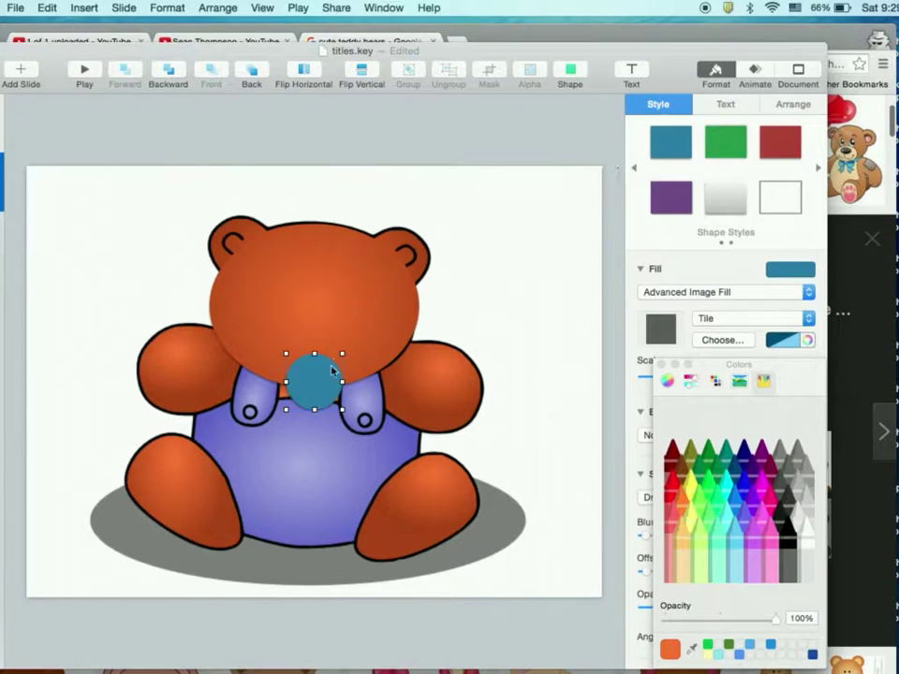
drag(332, 370, 246, 243)
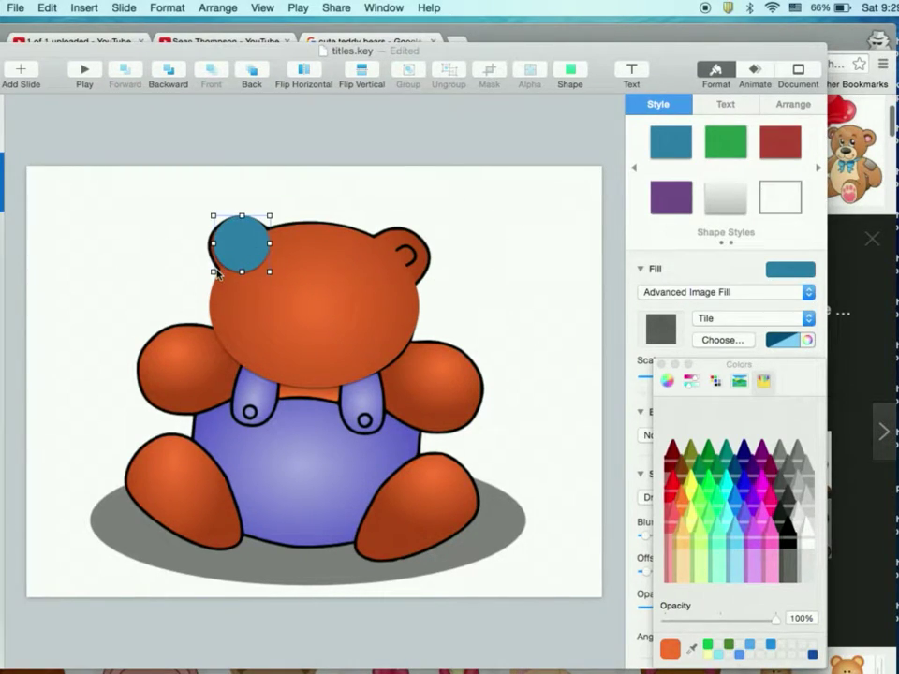
click(792, 105)
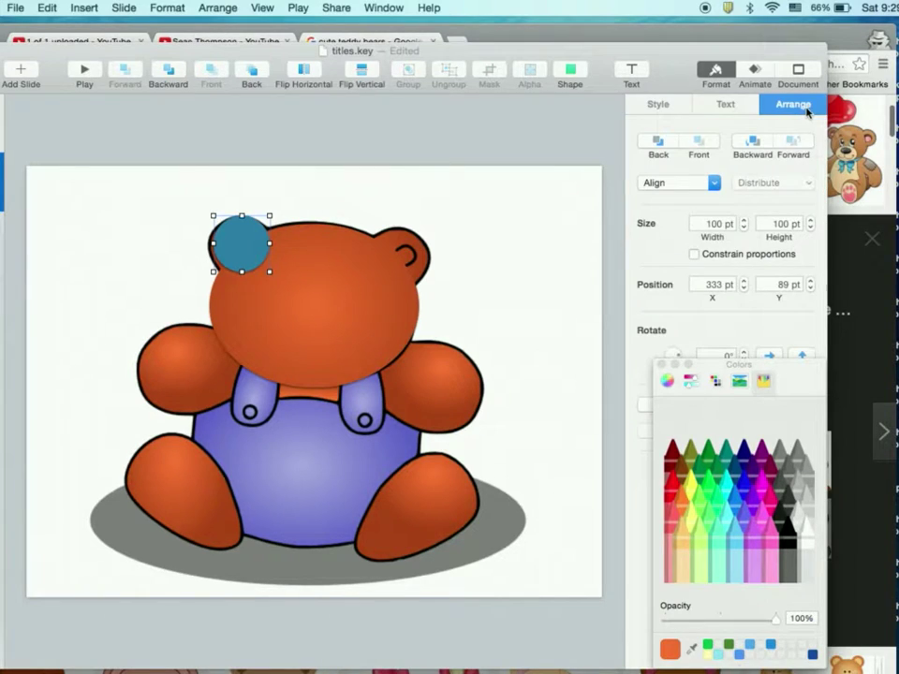
click(693, 255)
drag(213, 273, 209, 280)
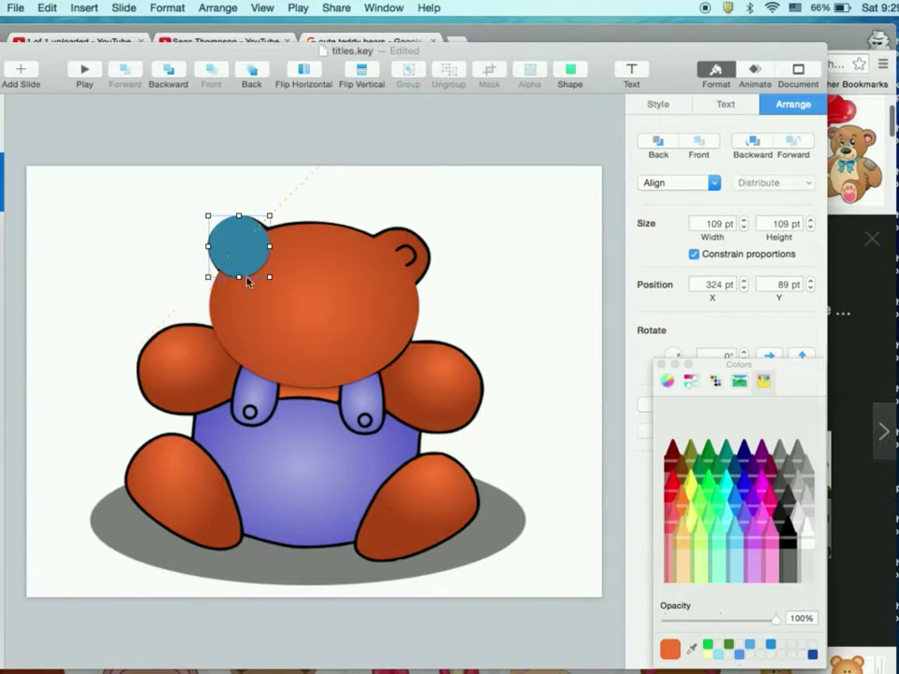
Step: Change the ear circle's fill to Advanced Gradient Fill
click(670, 110)
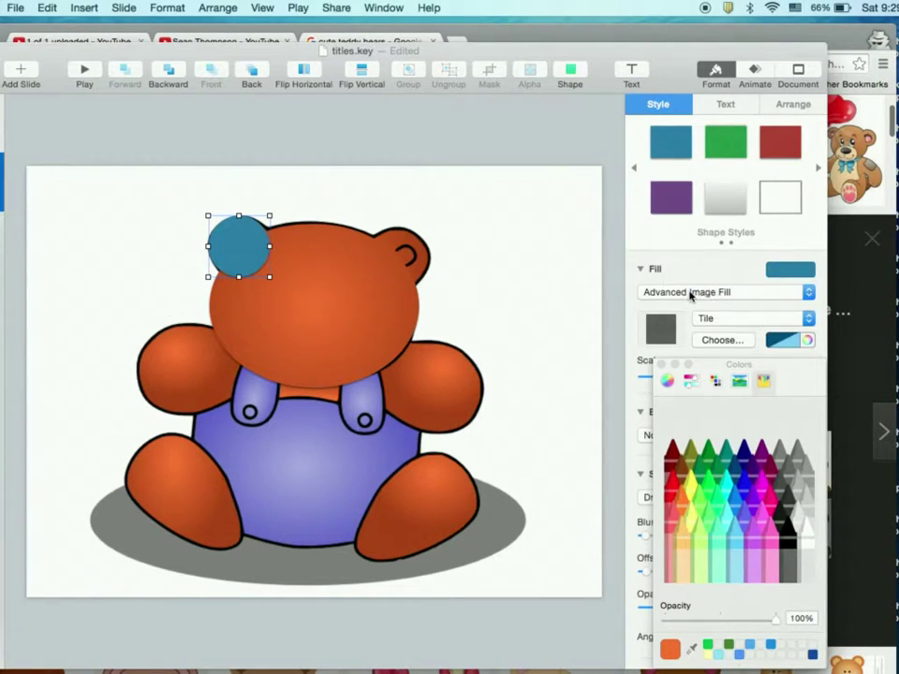
click(690, 293)
click(697, 279)
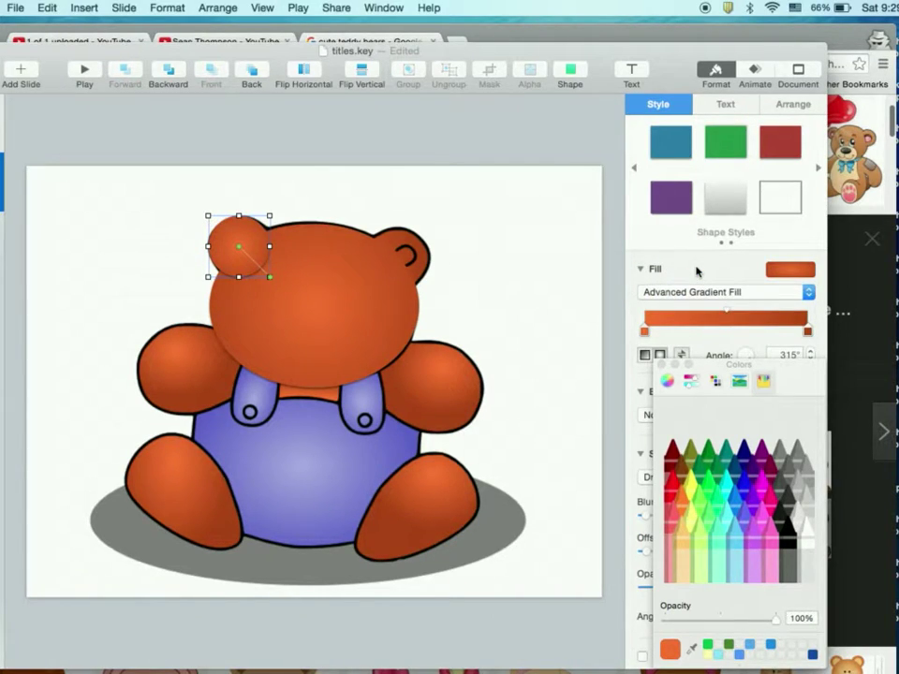
click(518, 293)
Step: Duplicate the ear circle onto the bear's other ear and bring the head oval in front of both ears
click(246, 250)
key(shift+Right)
key(shift+Down)
drag(245, 250, 400, 254)
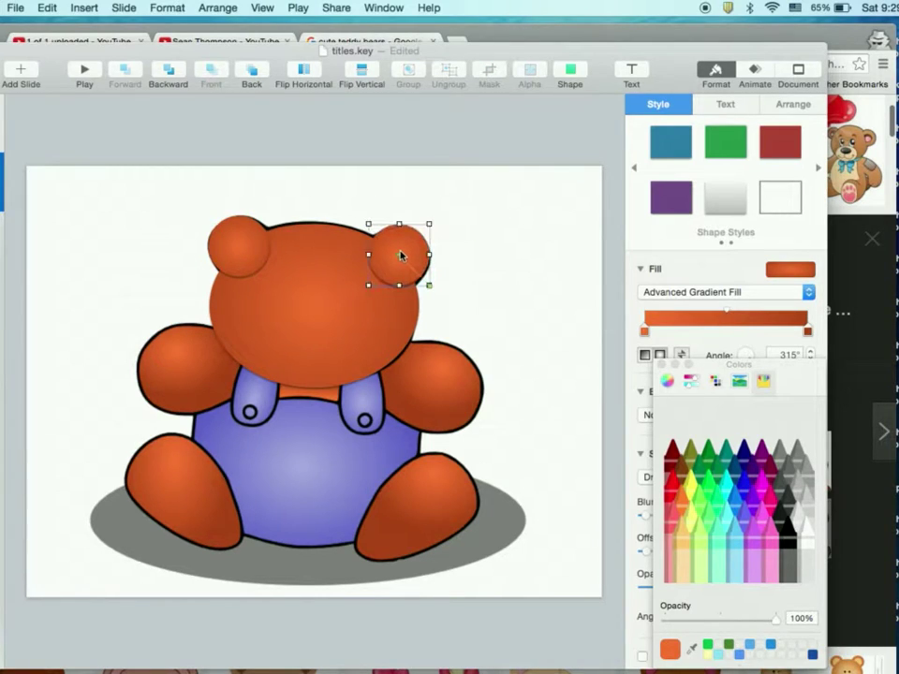
click(321, 317)
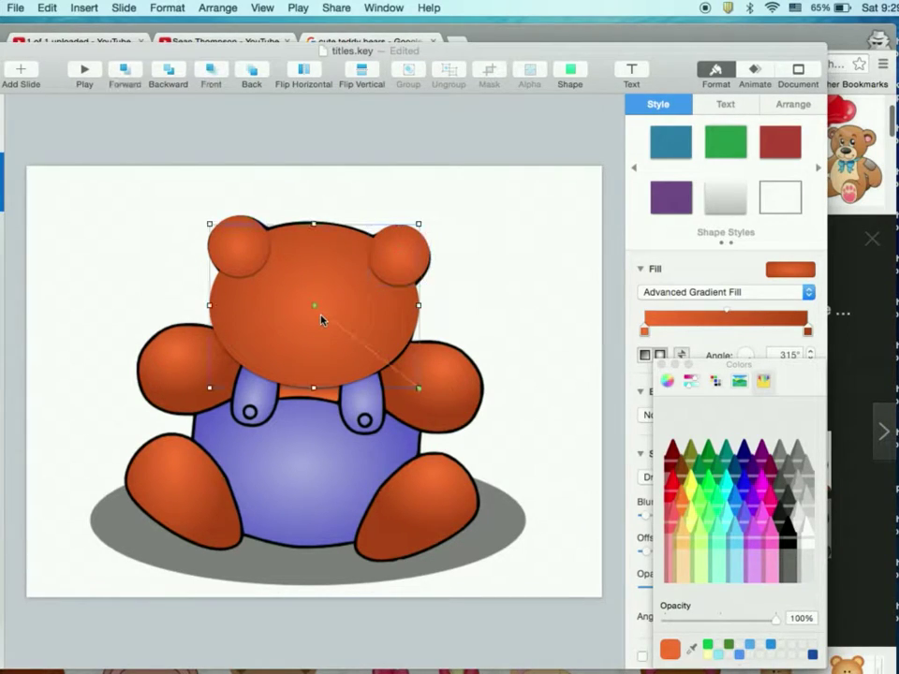
click(211, 71)
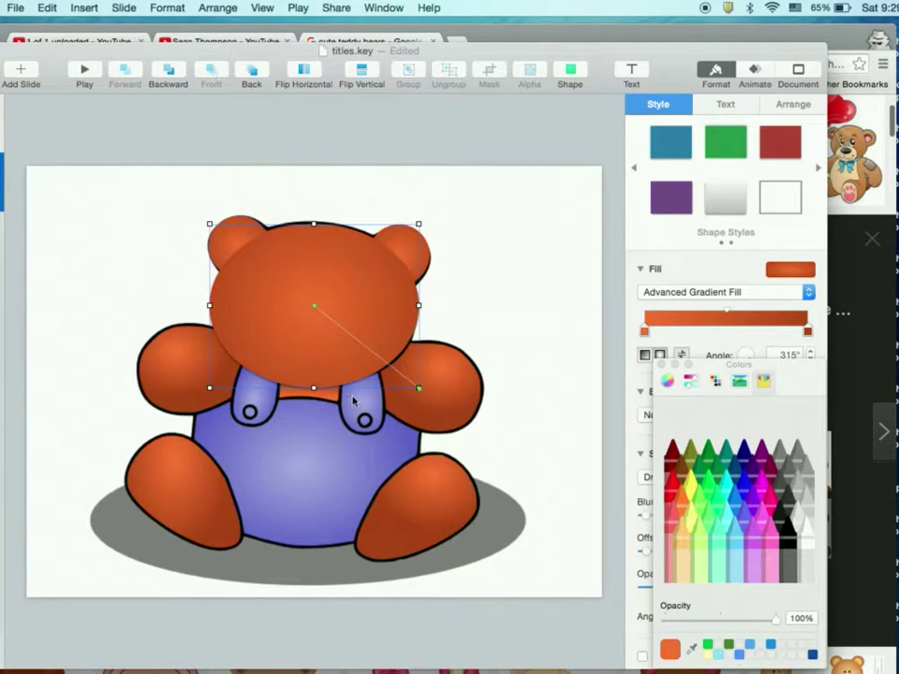
drag(367, 449, 119, 438)
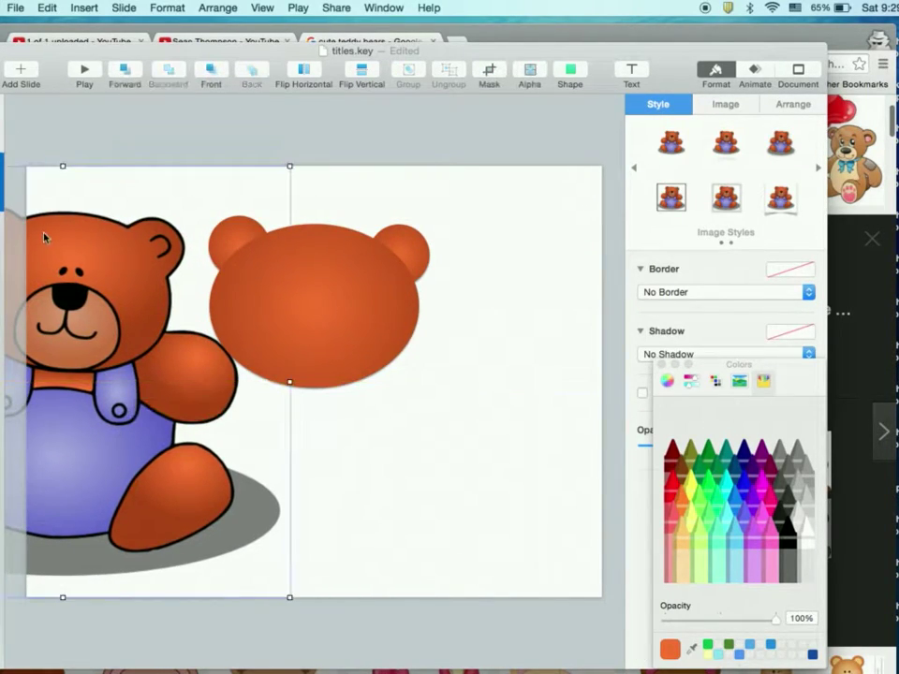
drag(61, 166, 89, 352)
drag(103, 408, 349, 455)
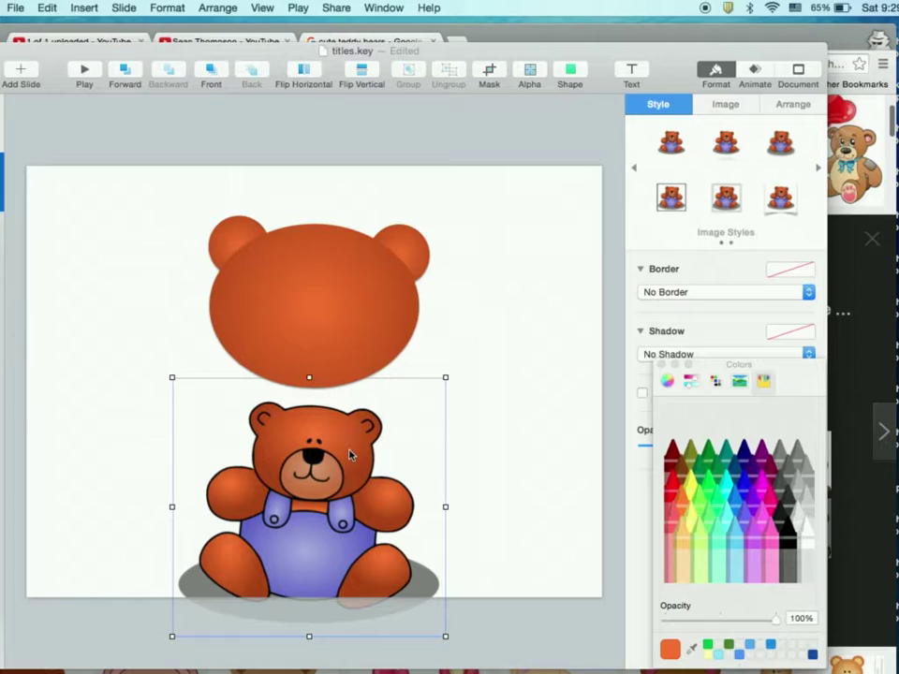
key(super+z)
key(super+z)
key(super+z)
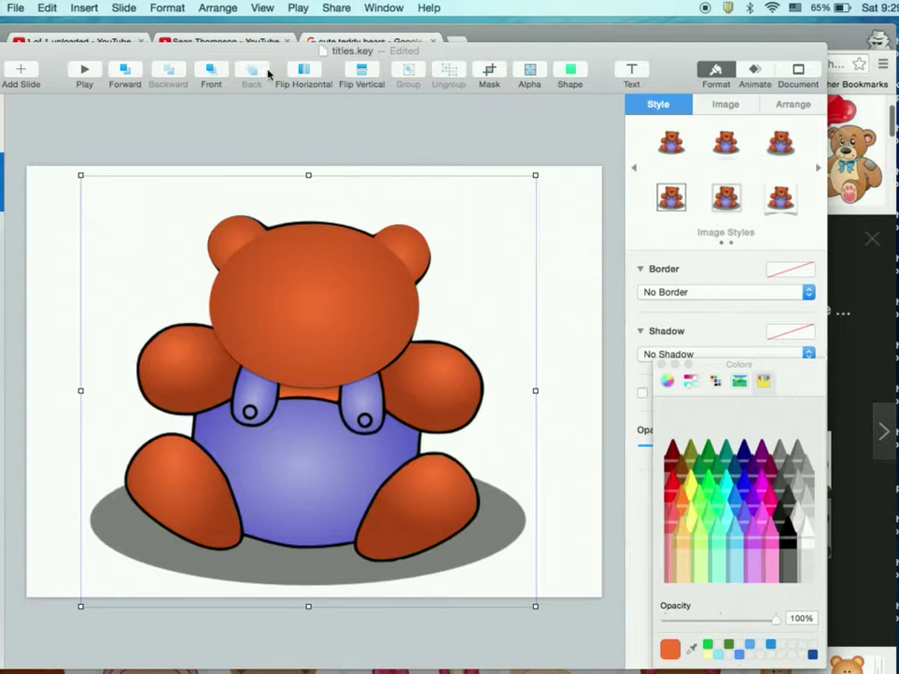
Step: Bring the bear reference picture to the front, over the drawn head and ears
click(214, 70)
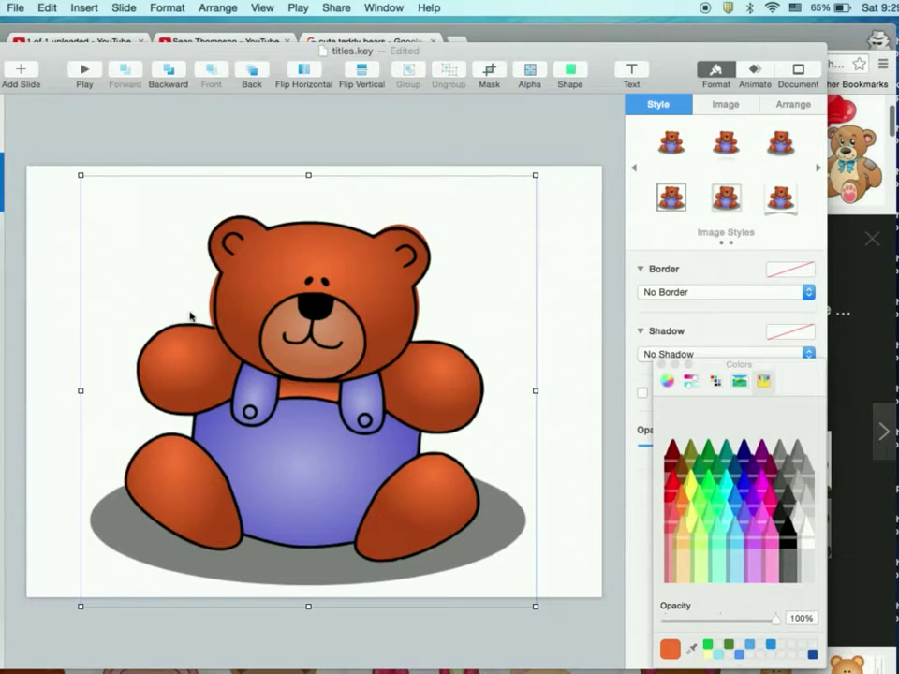
drag(238, 419, 401, 503)
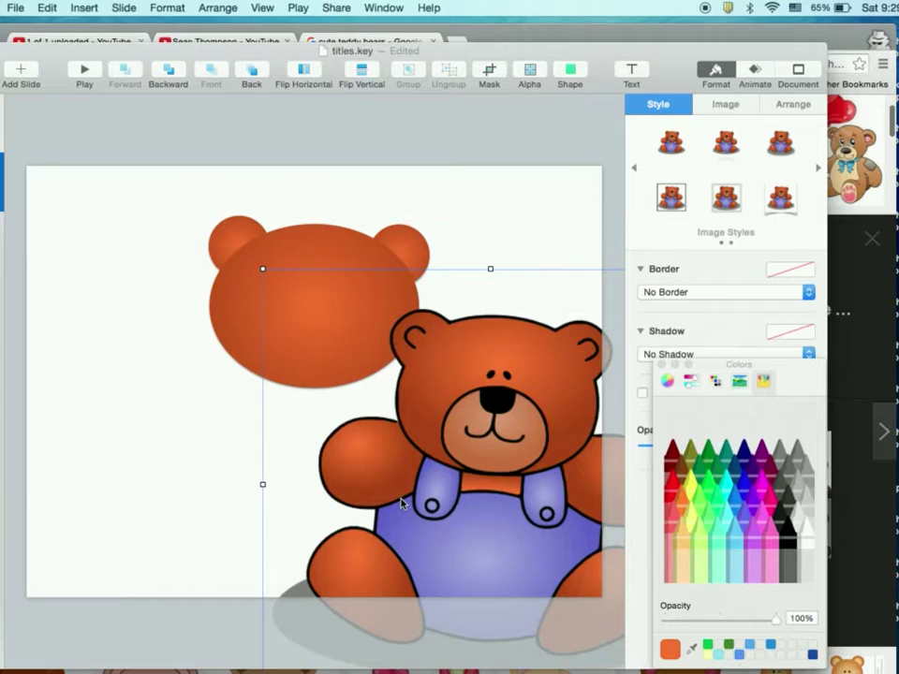
key(super+z)
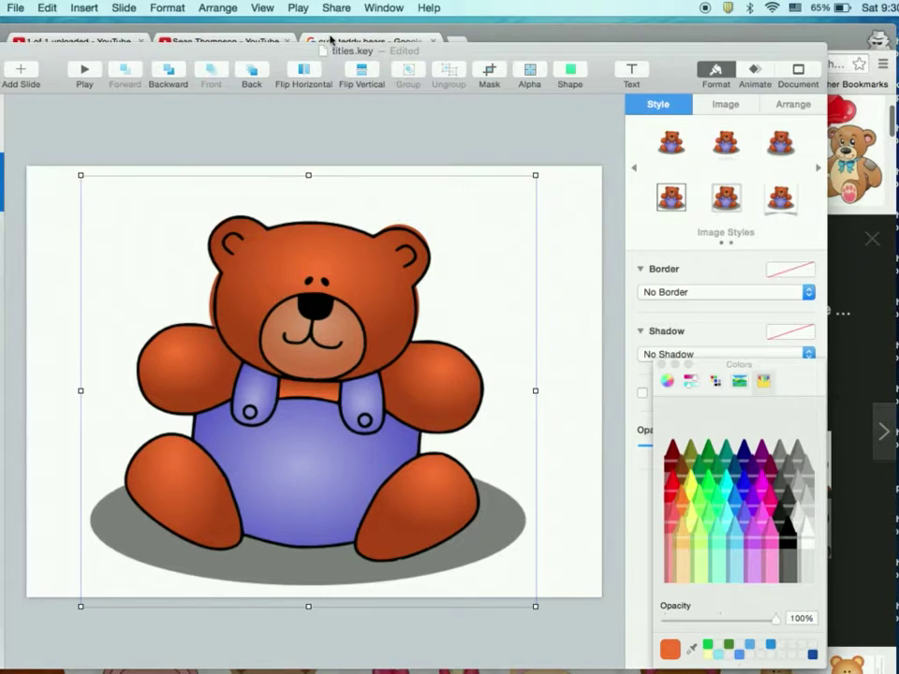
Step: Trace the bear's muzzle as a closed outline with the Pen and turn its points into curves
click(571, 73)
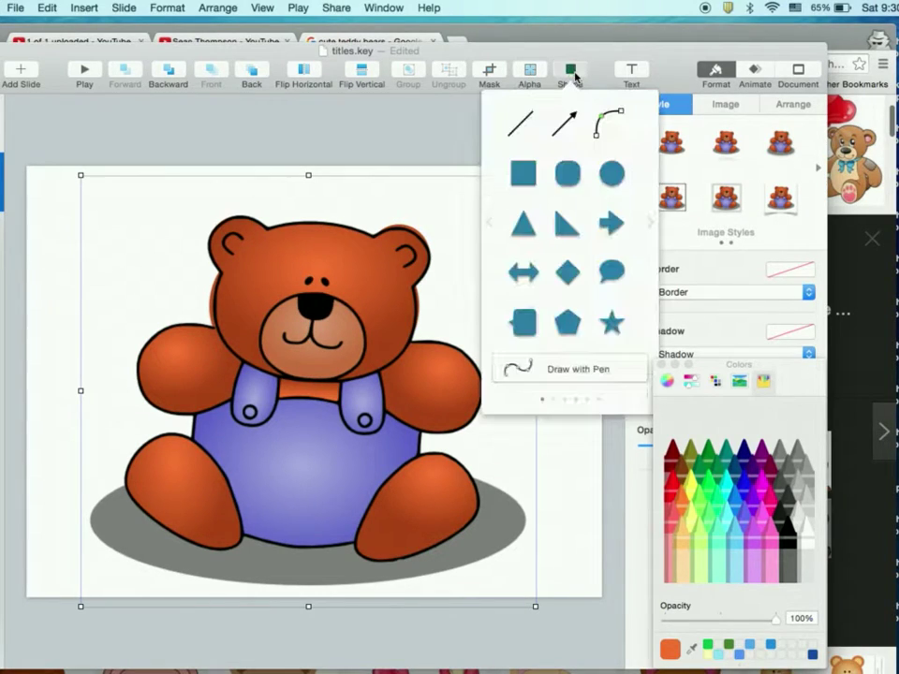
click(578, 369)
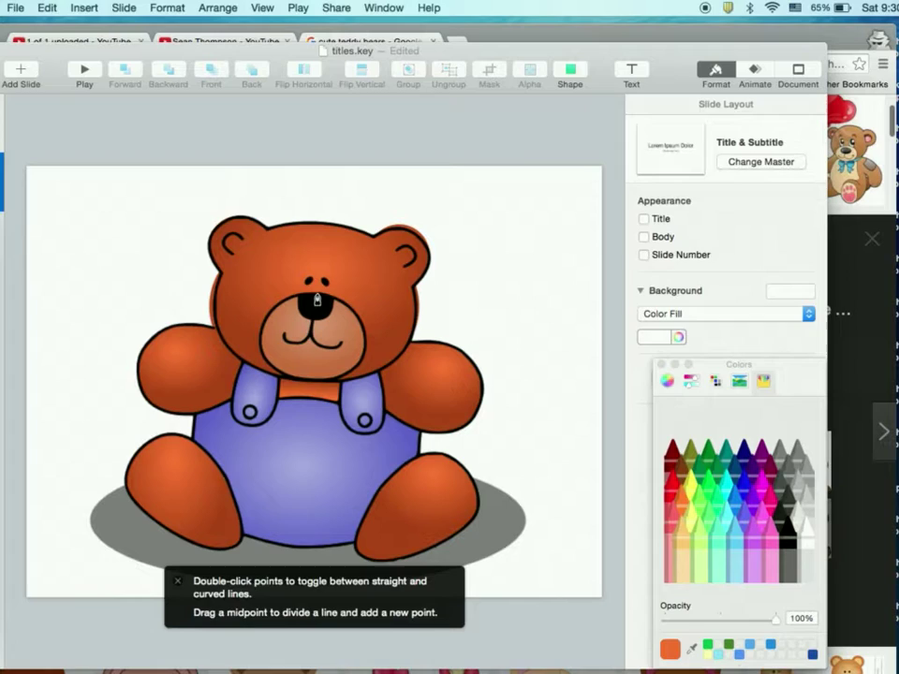
click(279, 305)
click(265, 357)
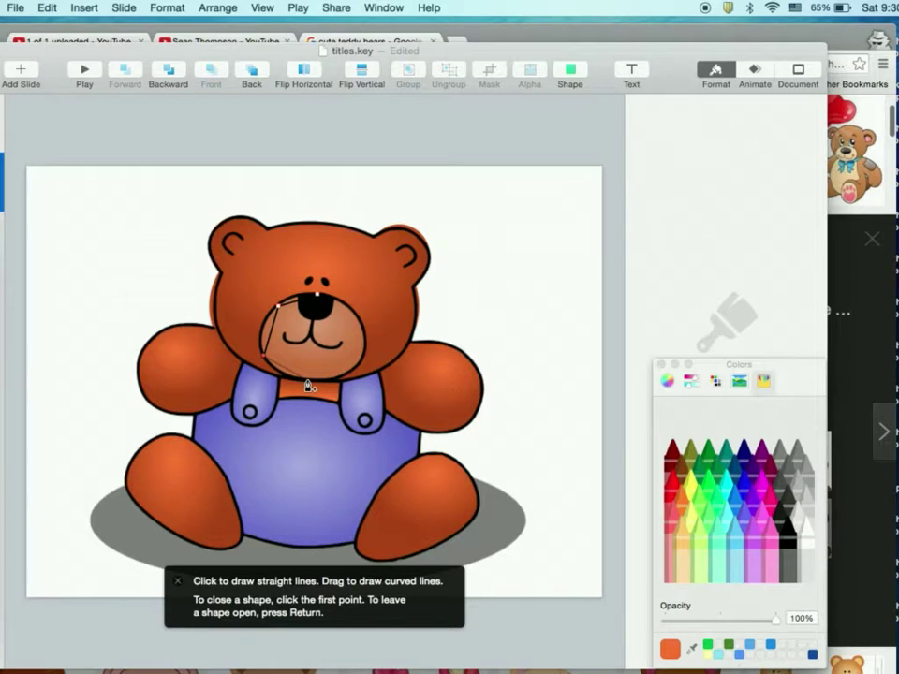
click(305, 382)
click(361, 367)
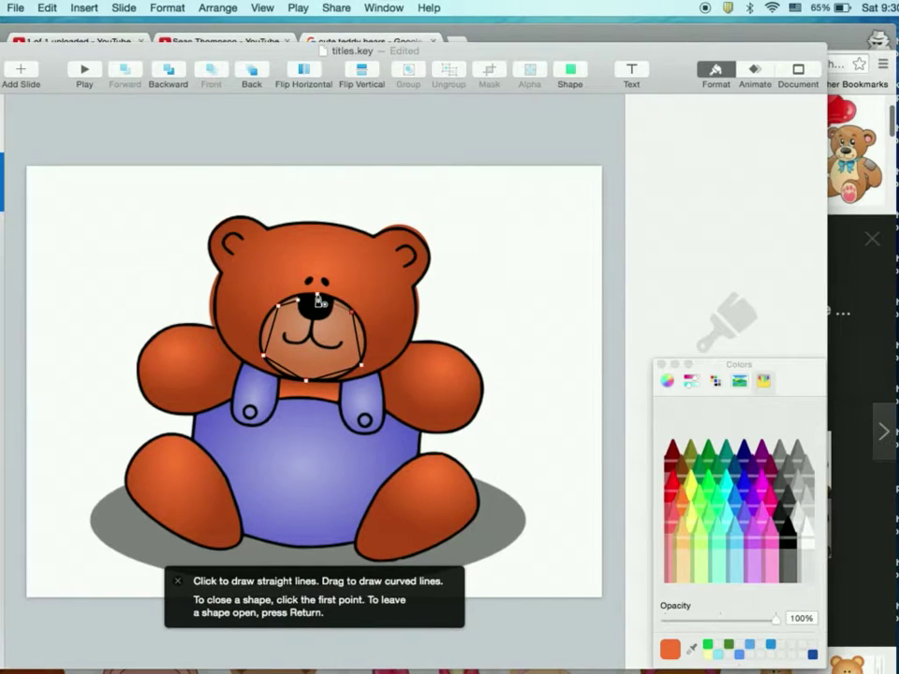
click(321, 302)
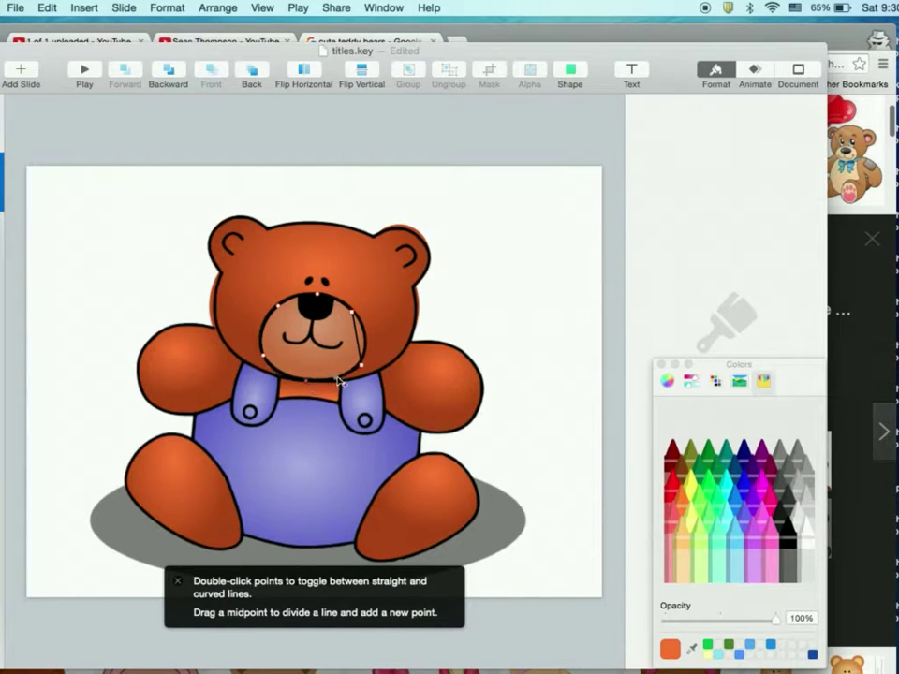
double_click(364, 363)
click(528, 381)
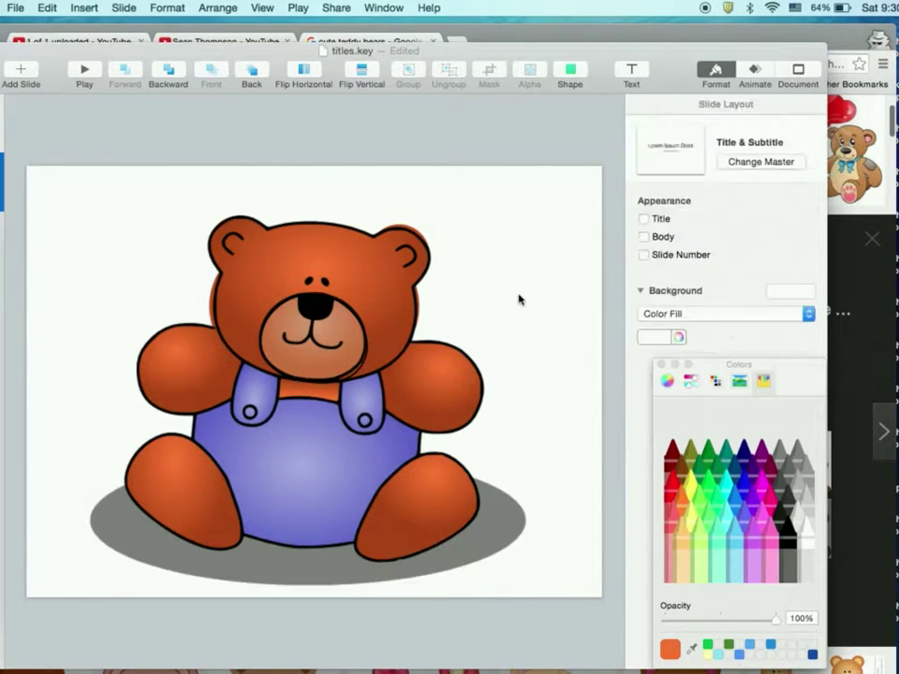
Step: Move the bear picture aside to the right and adjust the curve points along the muzzle outline's lower edge
click(396, 278)
drag(396, 278, 669, 312)
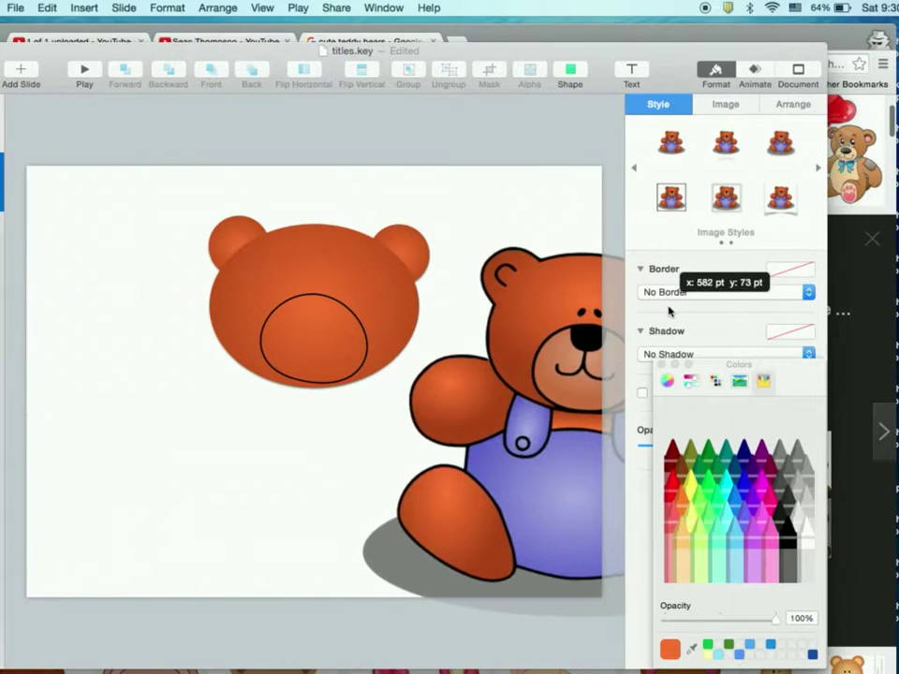
click(327, 300)
drag(313, 382, 306, 383)
double_click(303, 385)
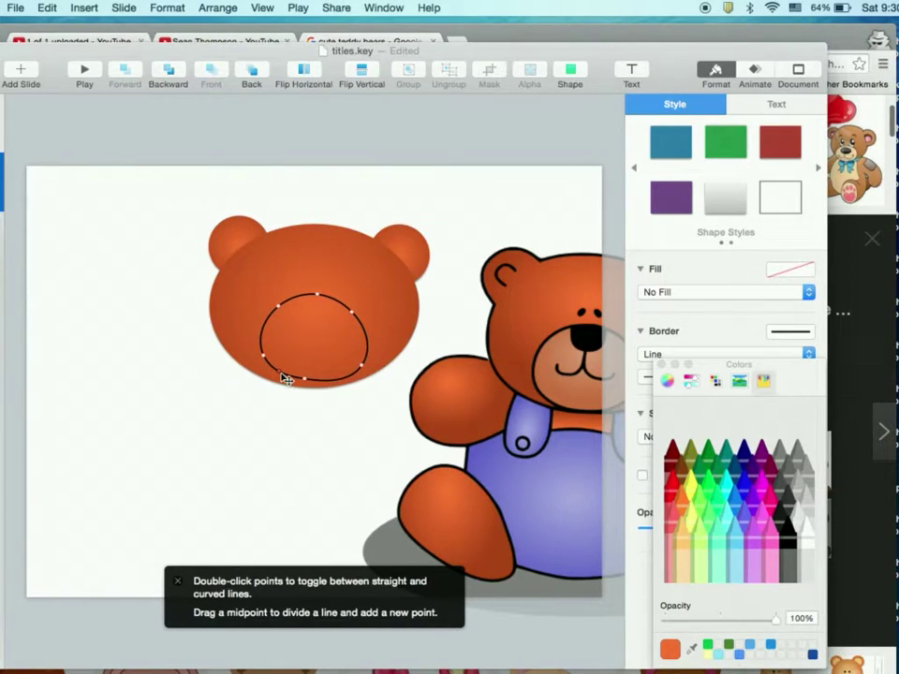
double_click(362, 367)
click(371, 395)
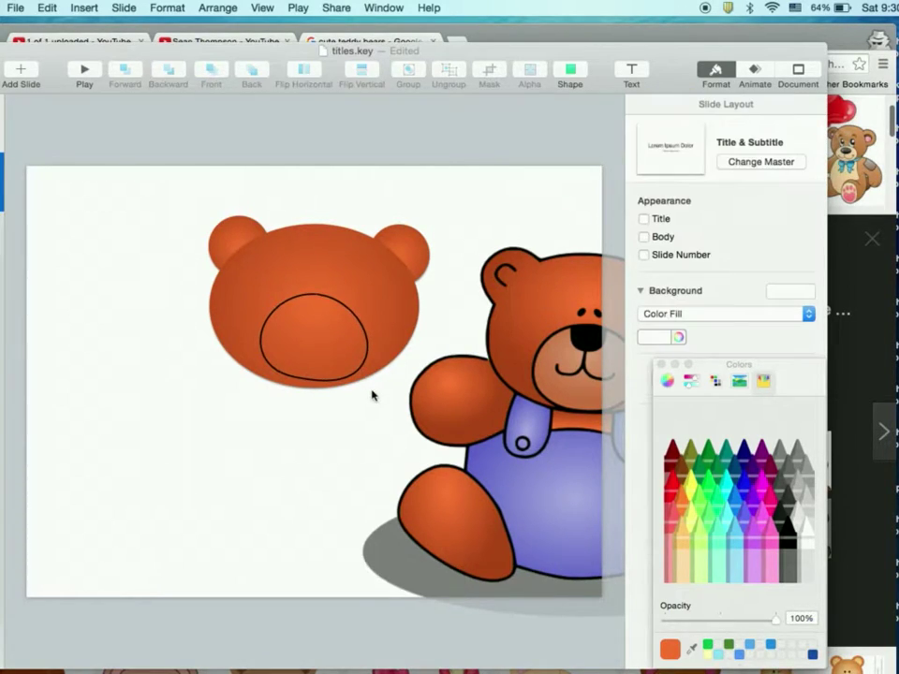
Step: Nudge the muzzle outline's left edge inward and round out its bottom curve
click(364, 333)
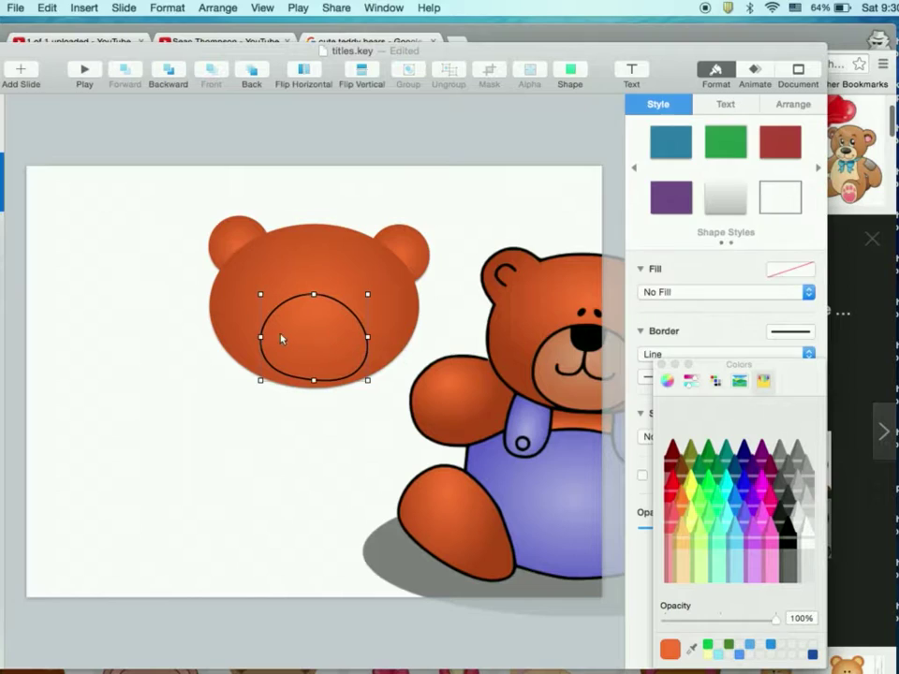
drag(261, 337, 262, 338)
double_click(265, 354)
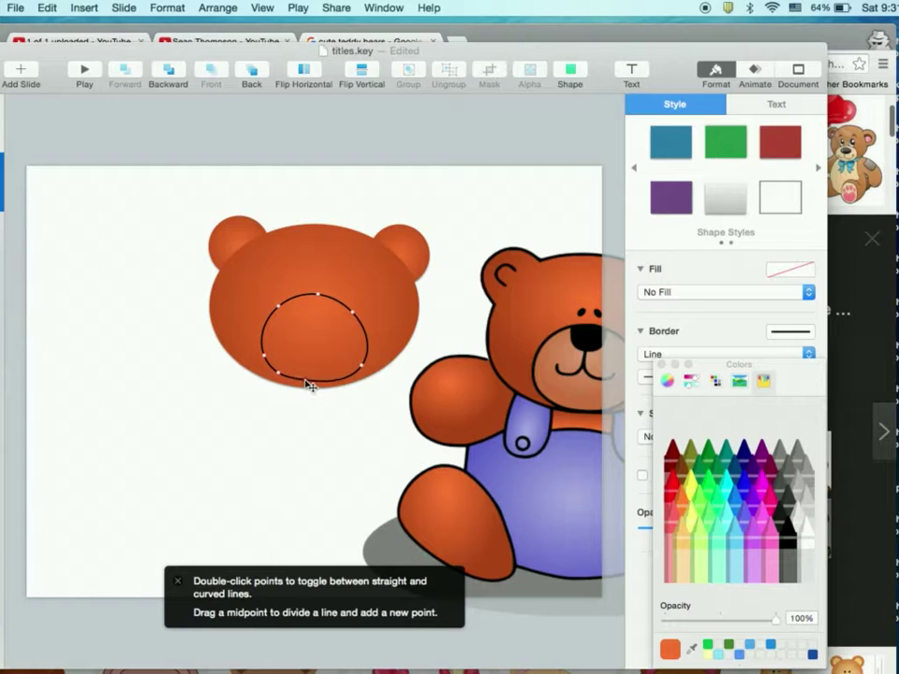
click(311, 422)
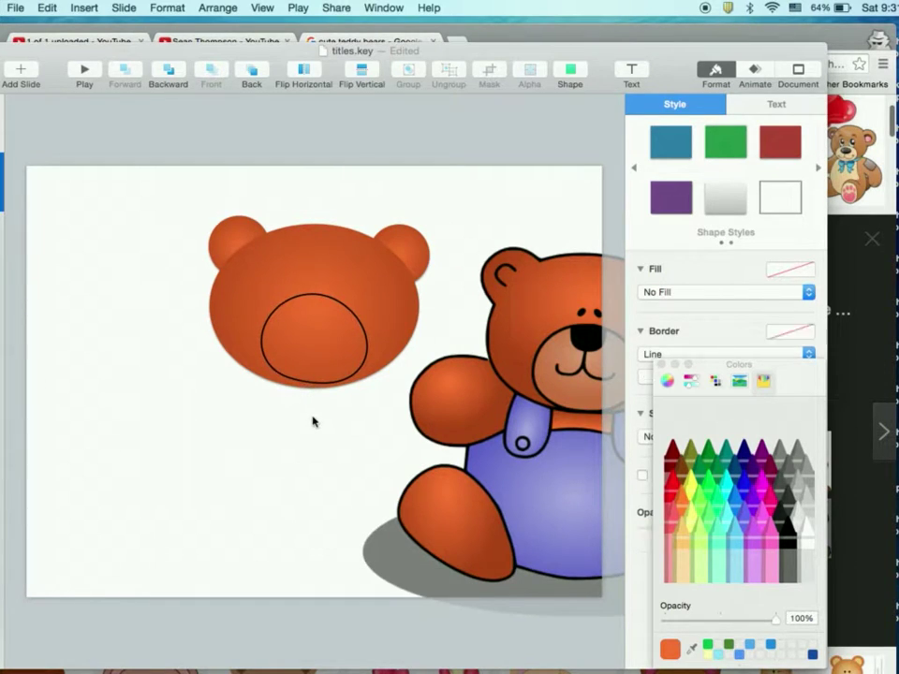
Step: Move the bear picture back over the drawn head and trace its black nose with the Pen as a closed, curved outline
drag(532, 301, 259, 268)
click(570, 70)
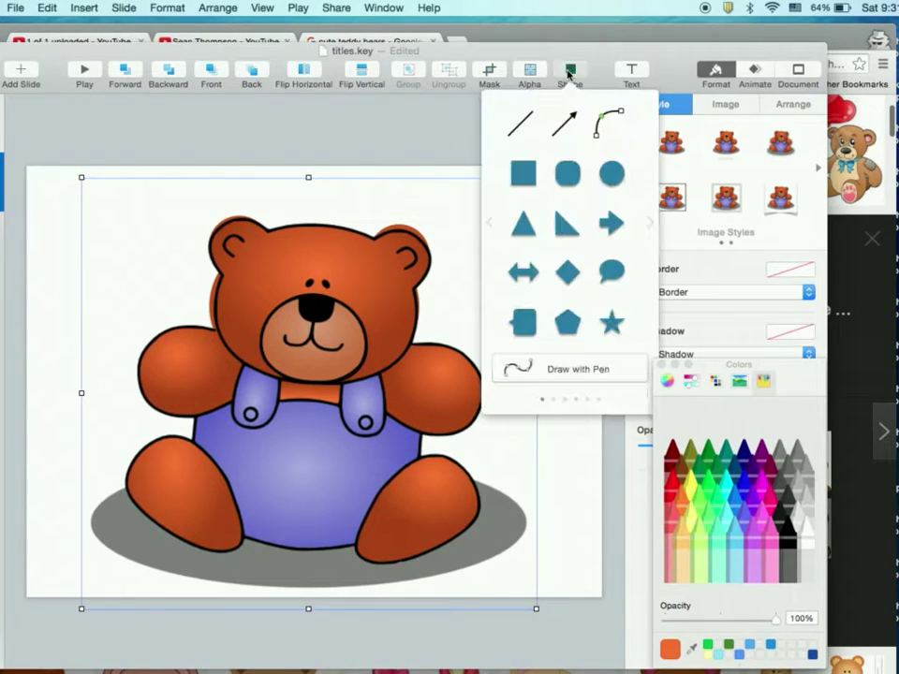
click(539, 368)
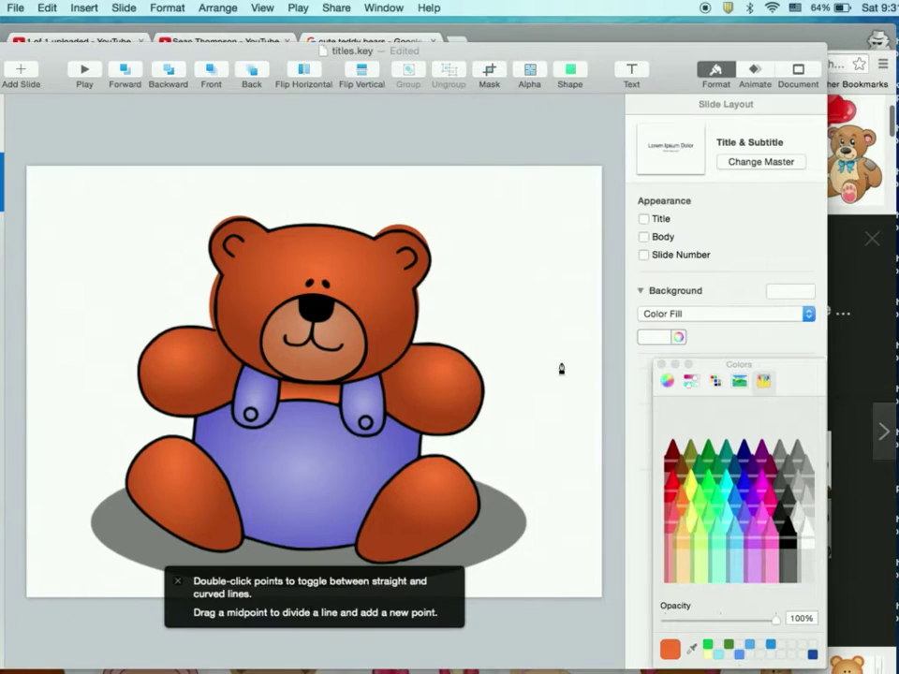
click(331, 307)
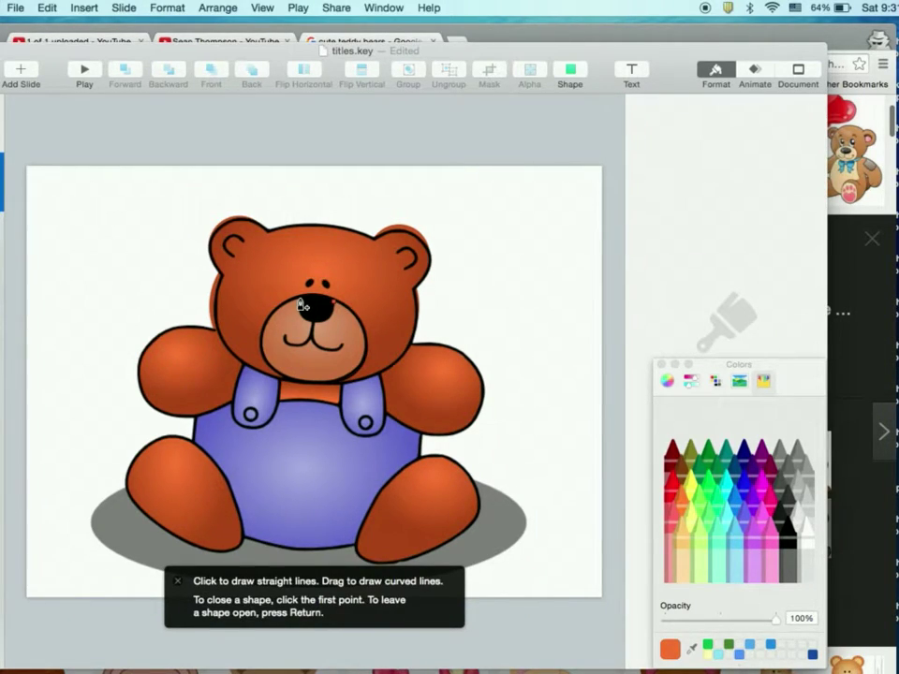
click(317, 302)
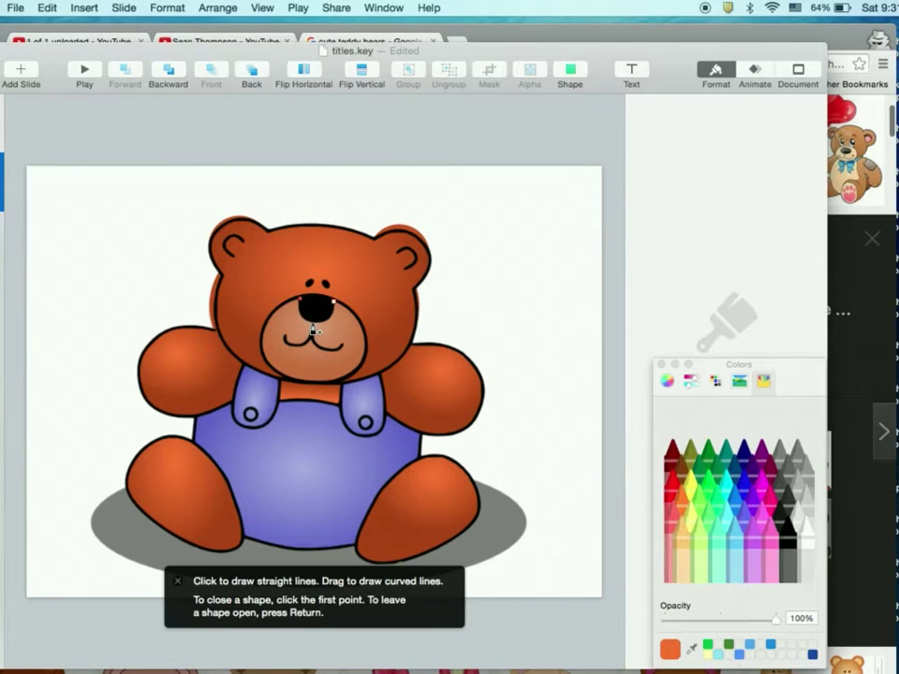
click(332, 307)
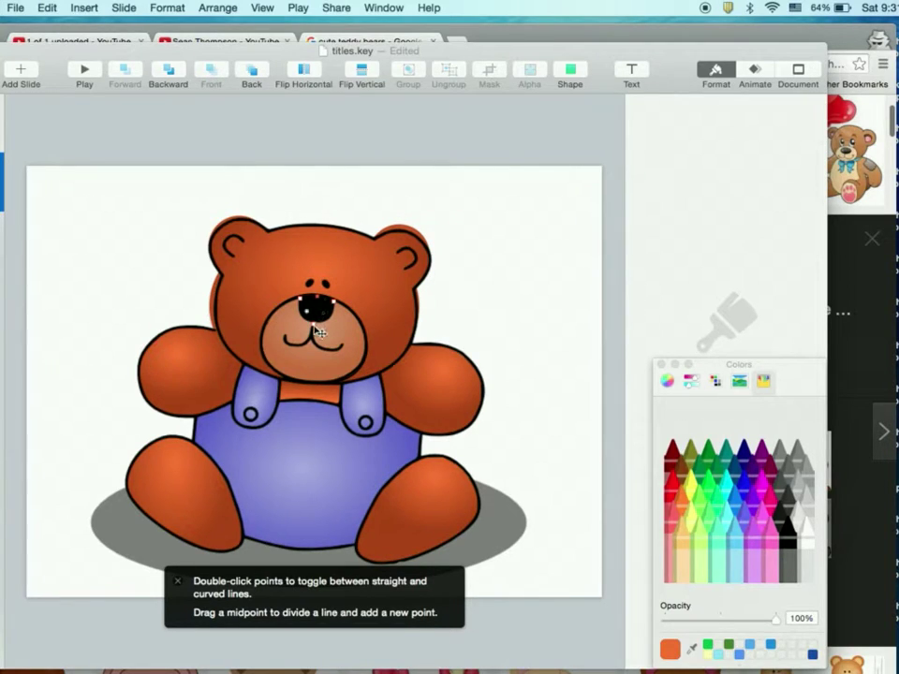
Step: Move the bear picture off to the left of the drawn head and round the top edge of the nose outline
drag(301, 383, 127, 416)
drag(292, 466, 126, 456)
key(Return)
drag(267, 444, 44, 467)
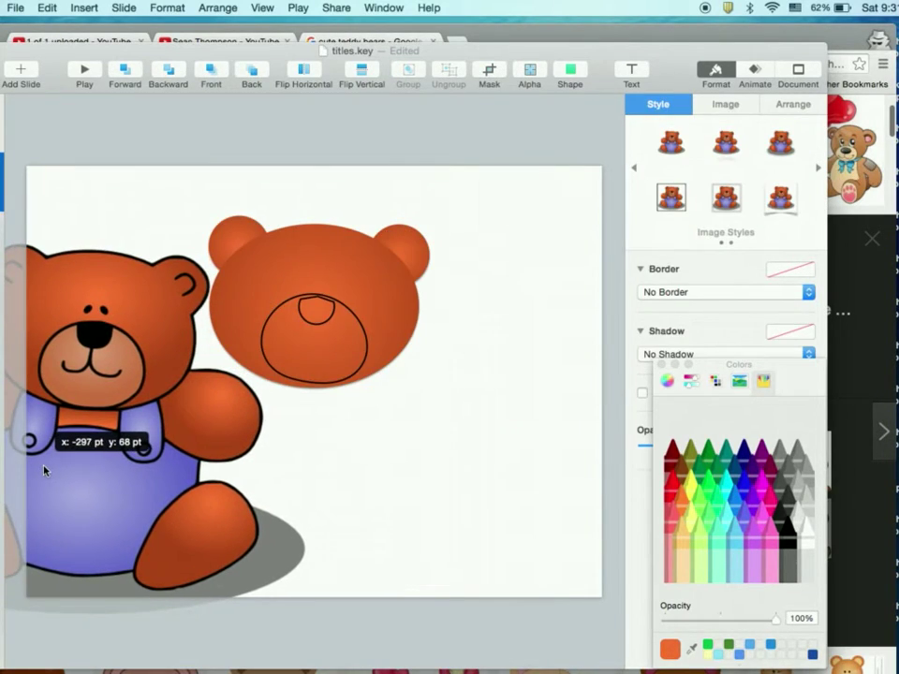
double_click(323, 323)
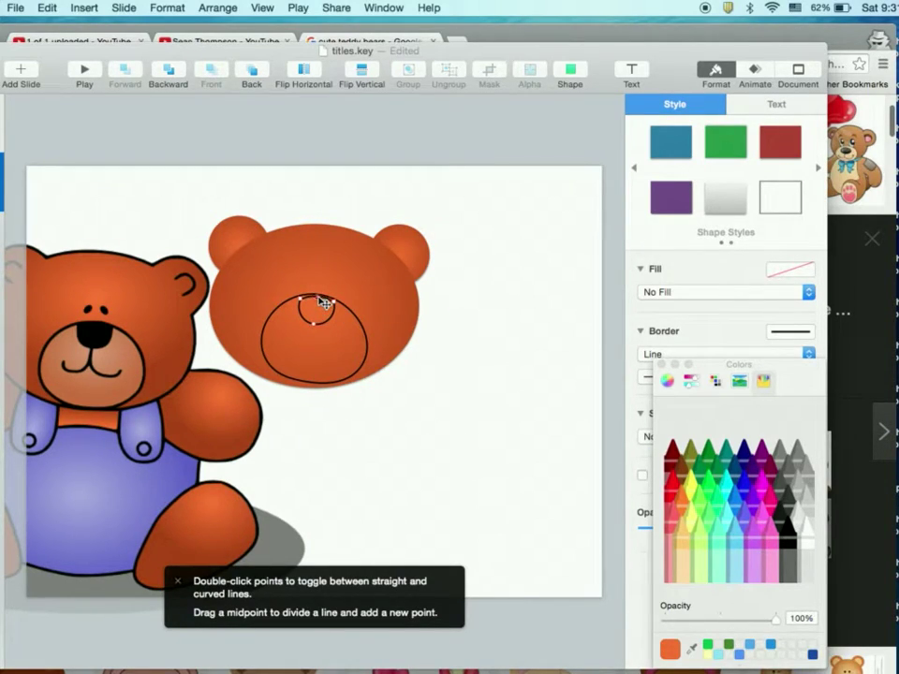
click(404, 400)
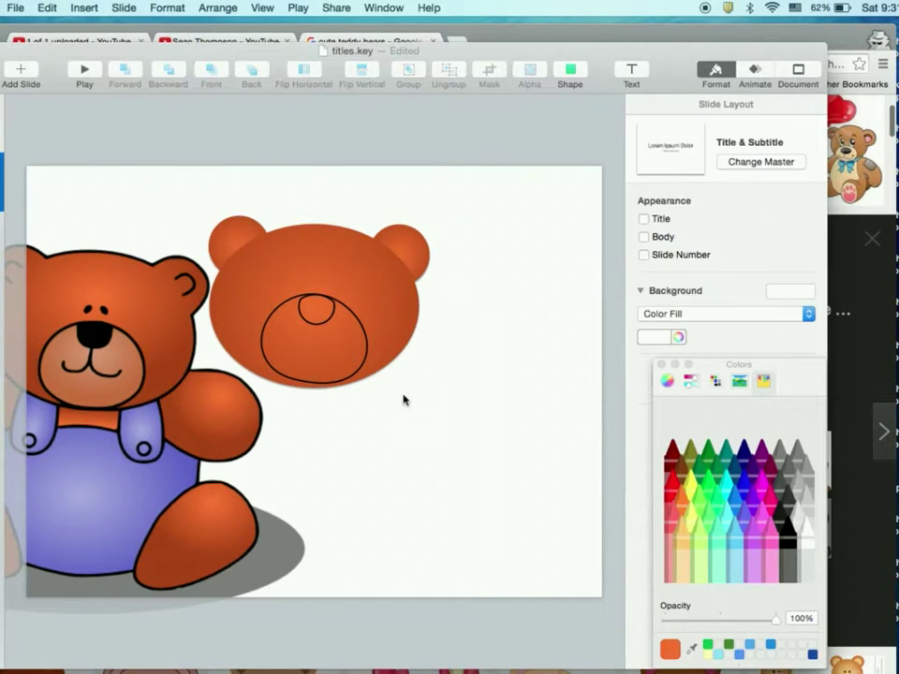
click(323, 326)
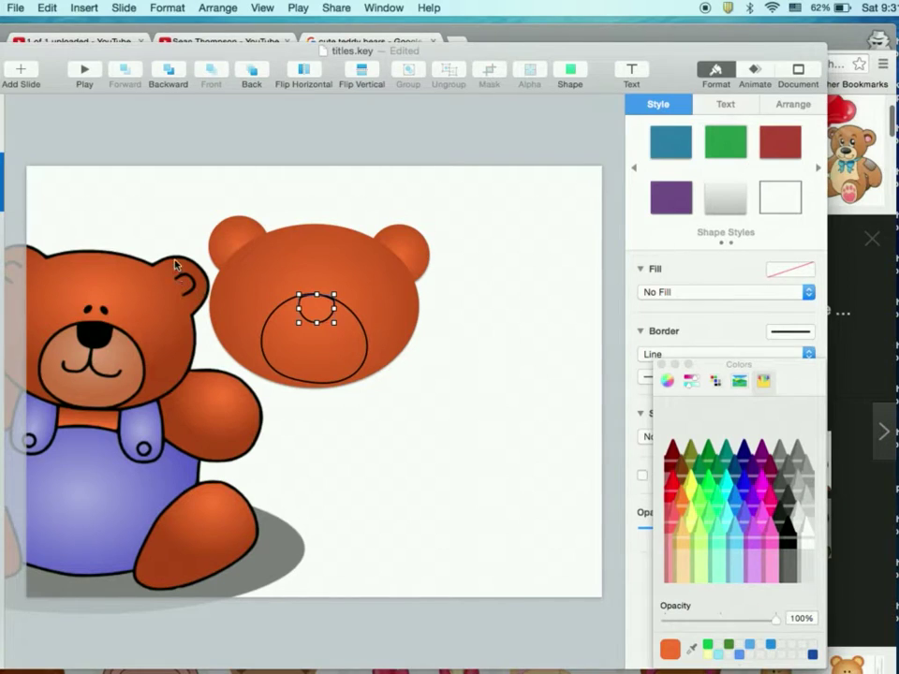
Step: Close the color picker and give the head ellipse a 4 pt black line border
click(306, 240)
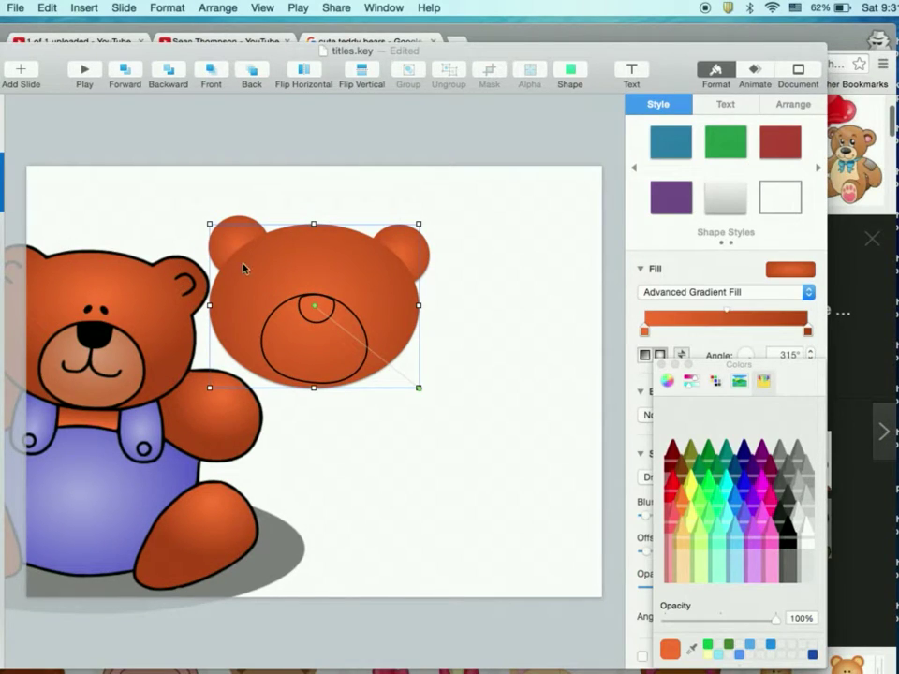
click(661, 365)
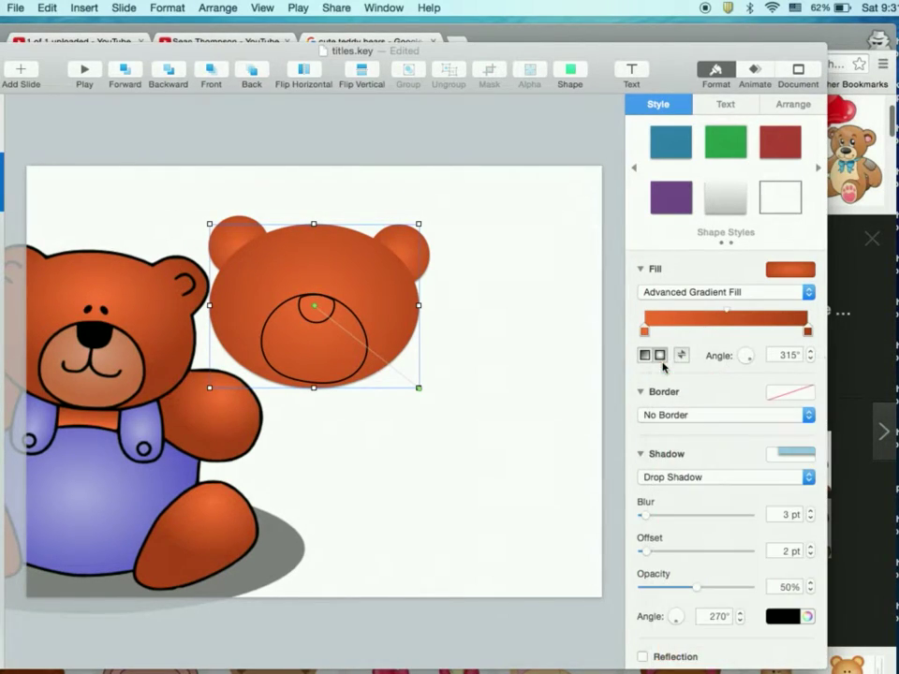
click(680, 422)
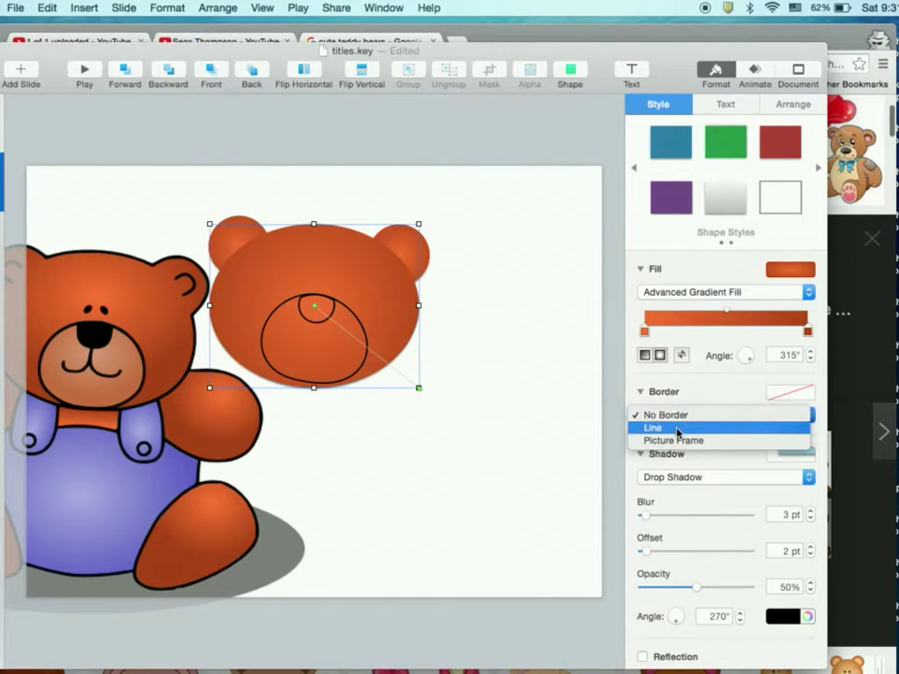
click(678, 427)
click(810, 434)
click(810, 433)
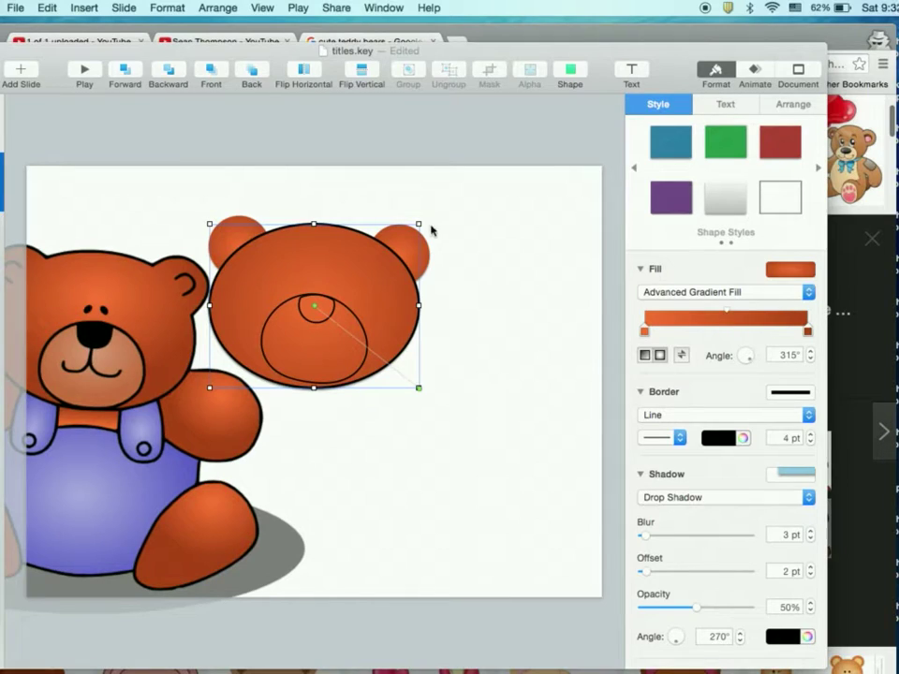
Step: Give both ears a 4 pt black line border and send the left ear to the back
click(423, 251)
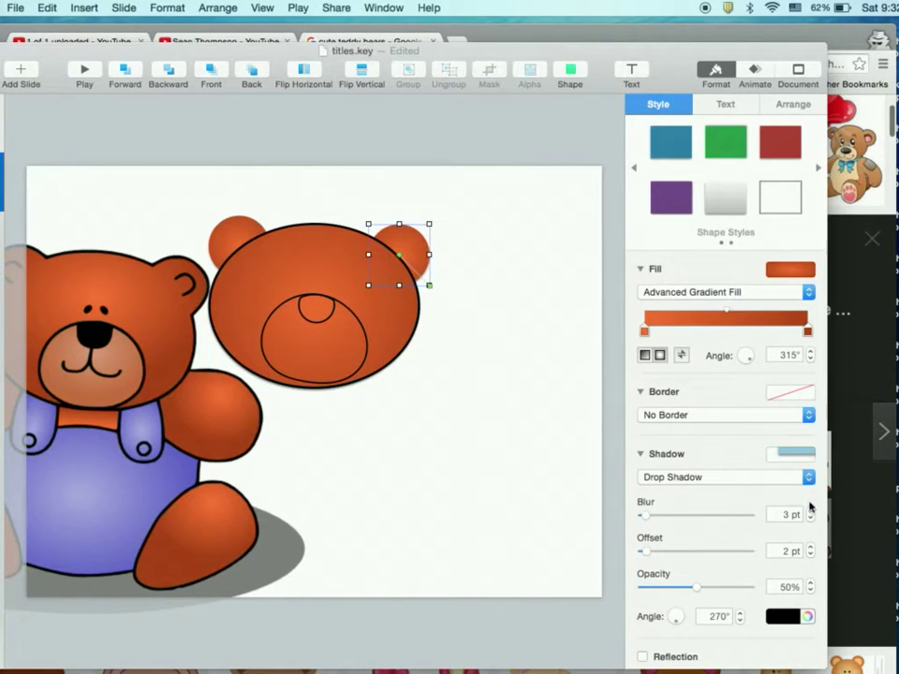
click(807, 415)
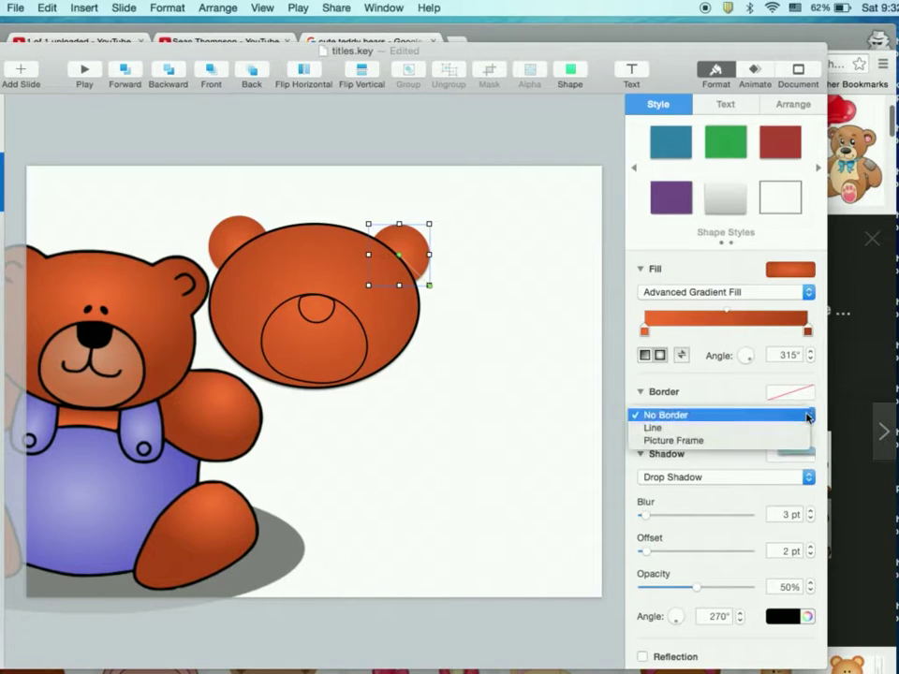
click(795, 426)
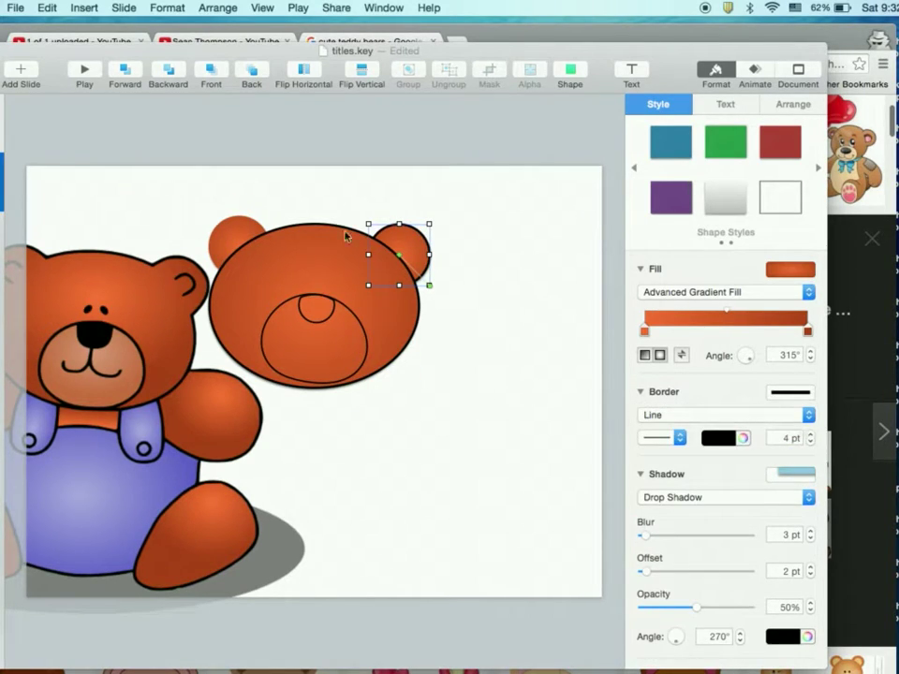
click(234, 225)
key(super+shift+b)
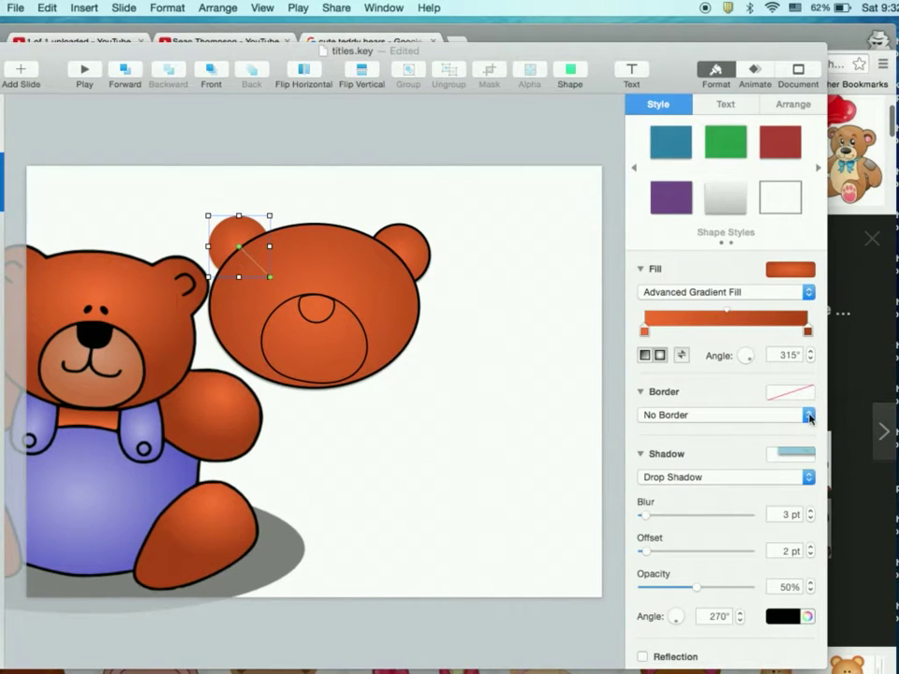
click(809, 416)
click(771, 427)
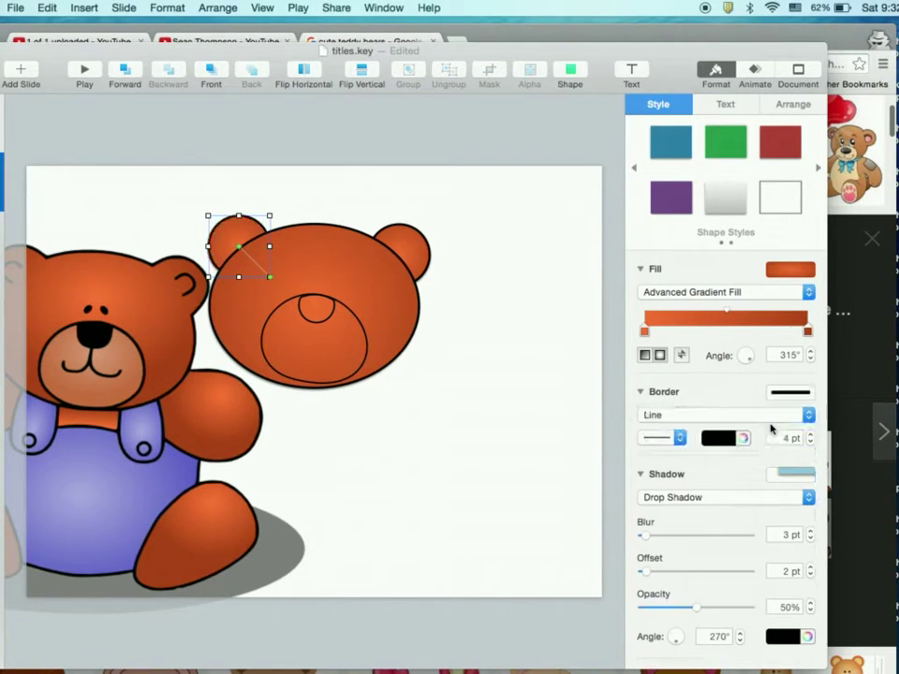
Step: Fill the nose with solid black and thicken the muzzle outline's border to 4 pt
click(328, 322)
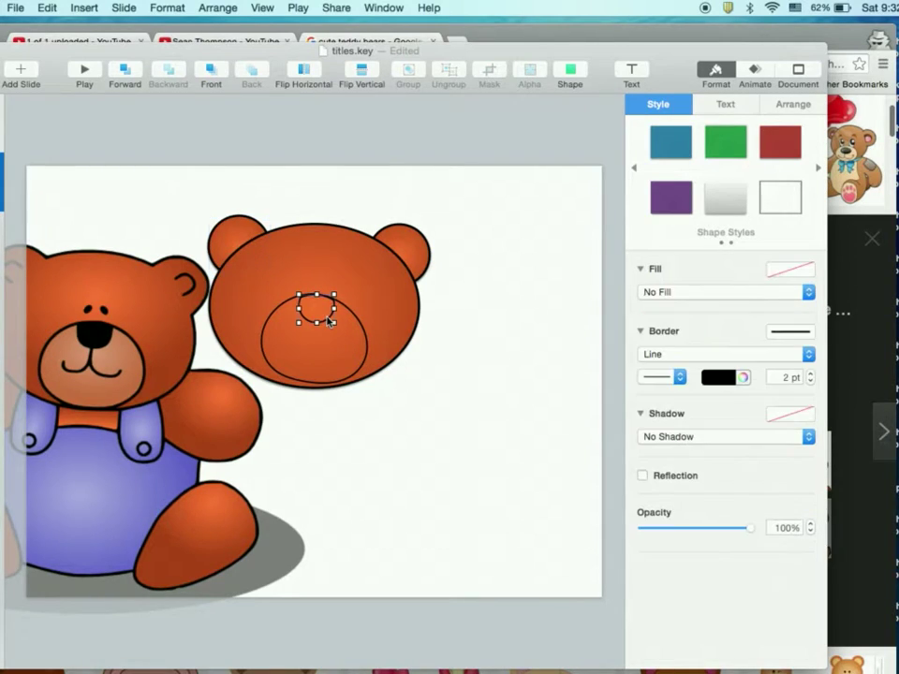
click(661, 294)
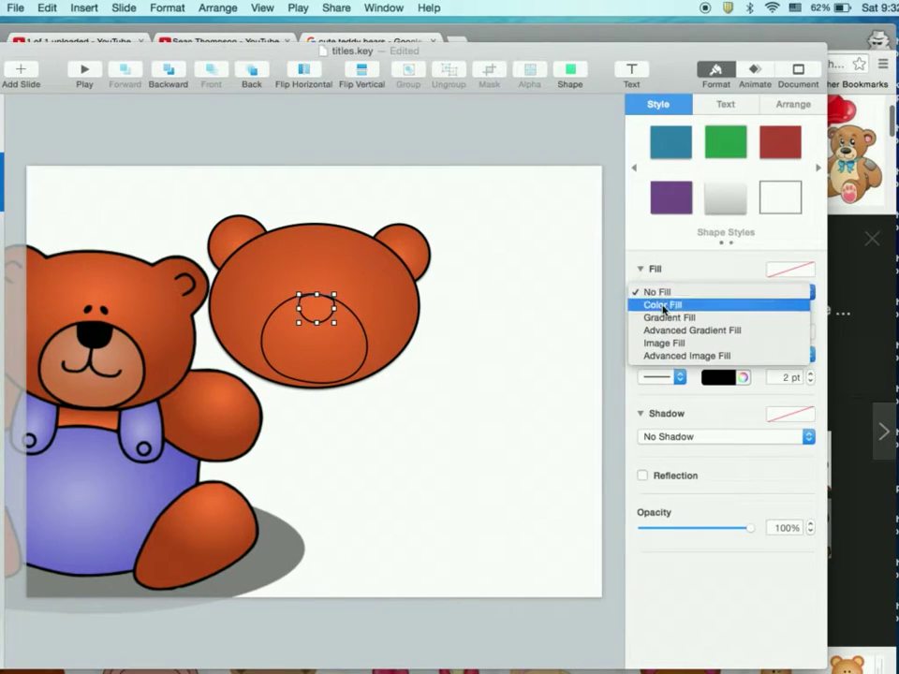
click(662, 305)
click(664, 316)
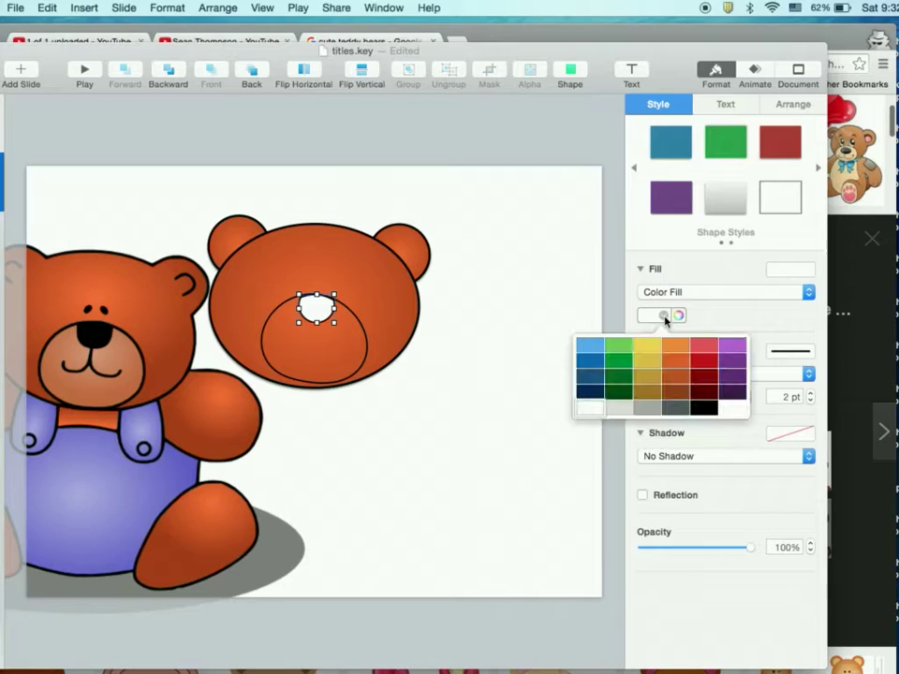
click(705, 409)
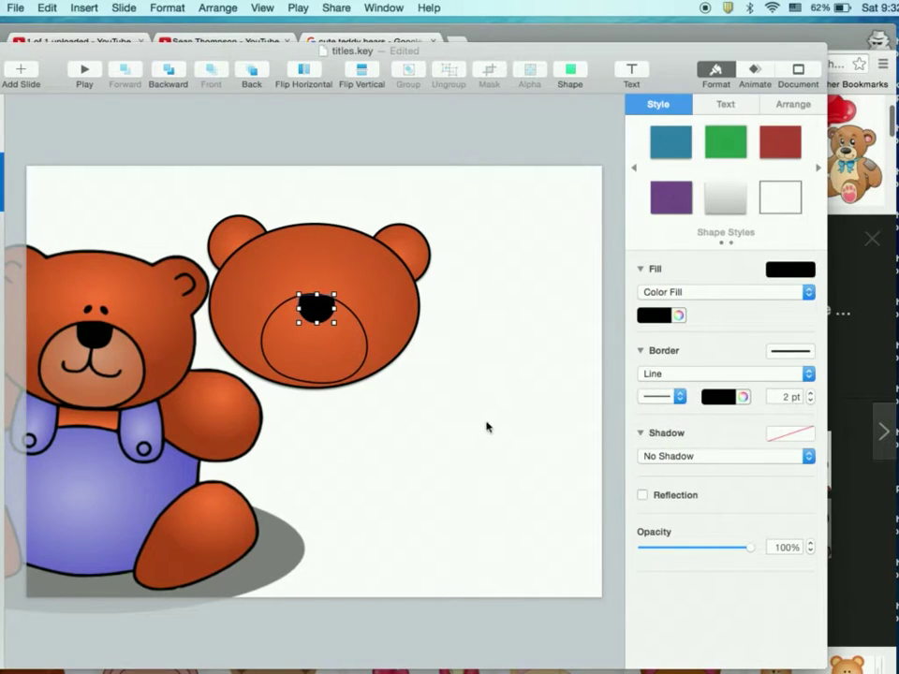
click(487, 426)
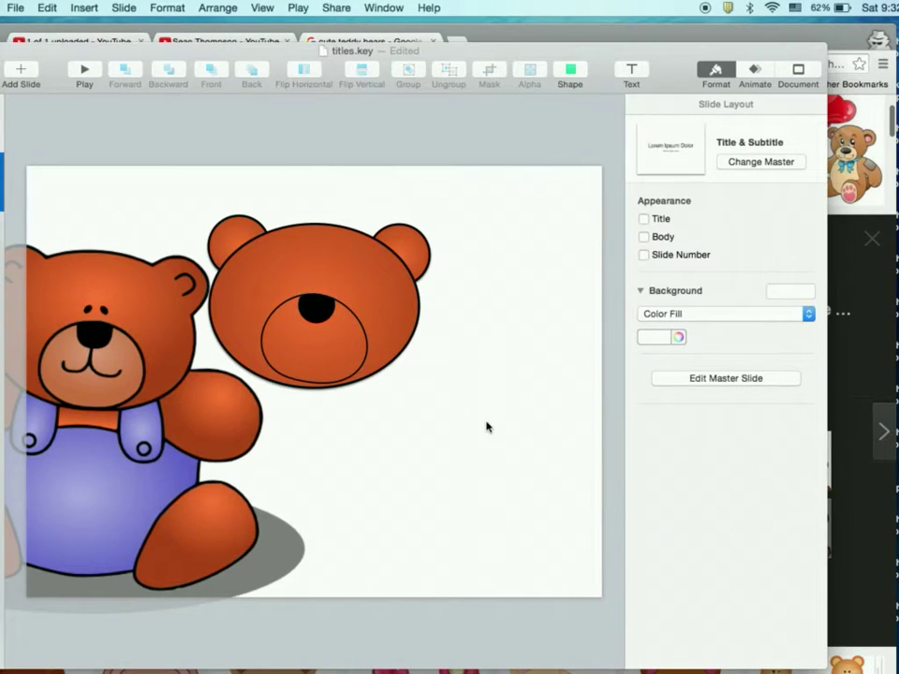
click(361, 321)
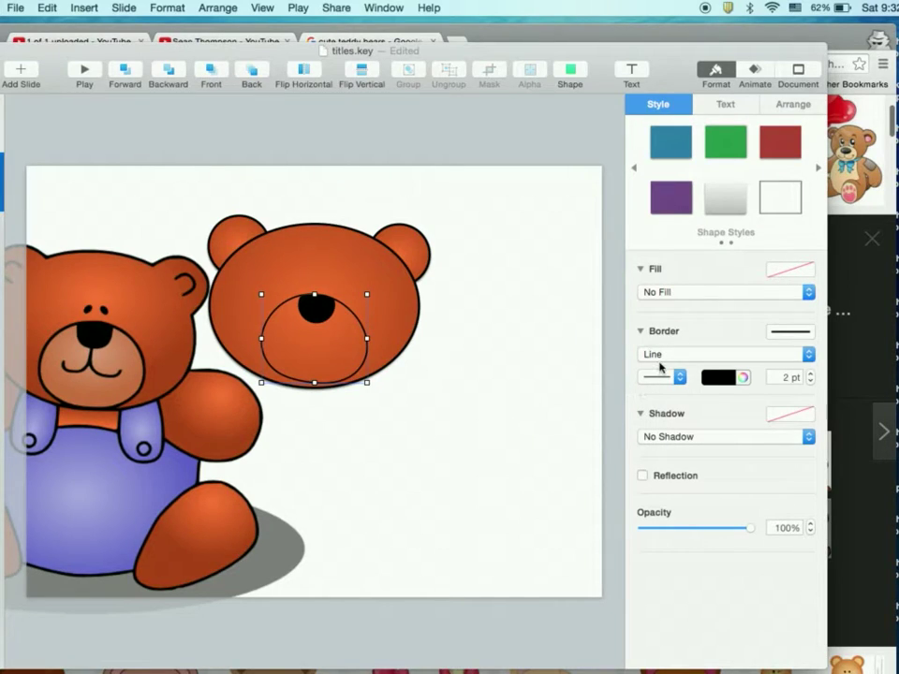
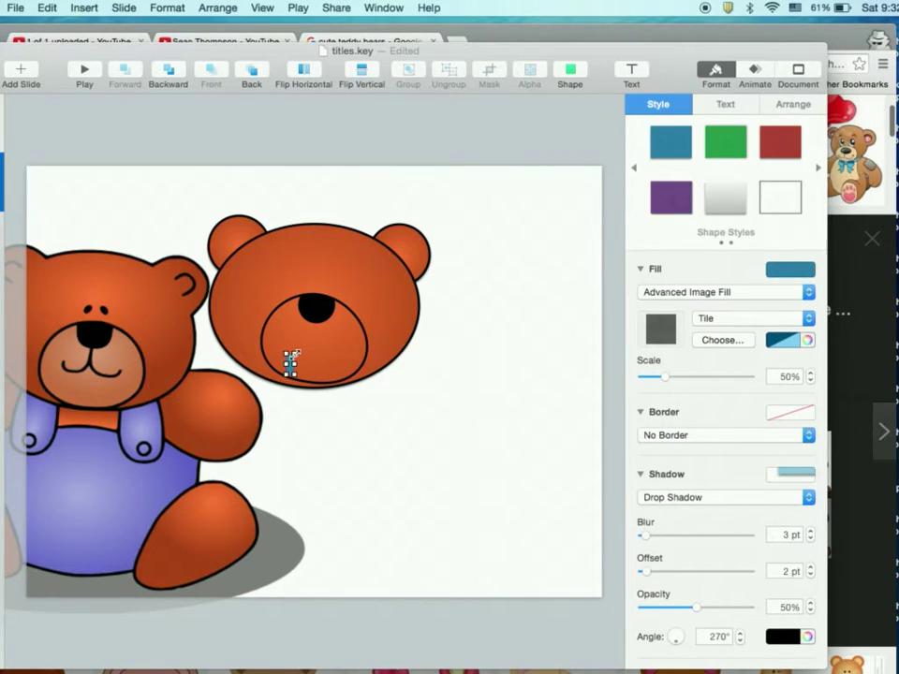
Step: Tilt the small oval on the muzzle diagonally and fill it with solid black
drag(291, 357, 304, 364)
click(732, 292)
click(681, 243)
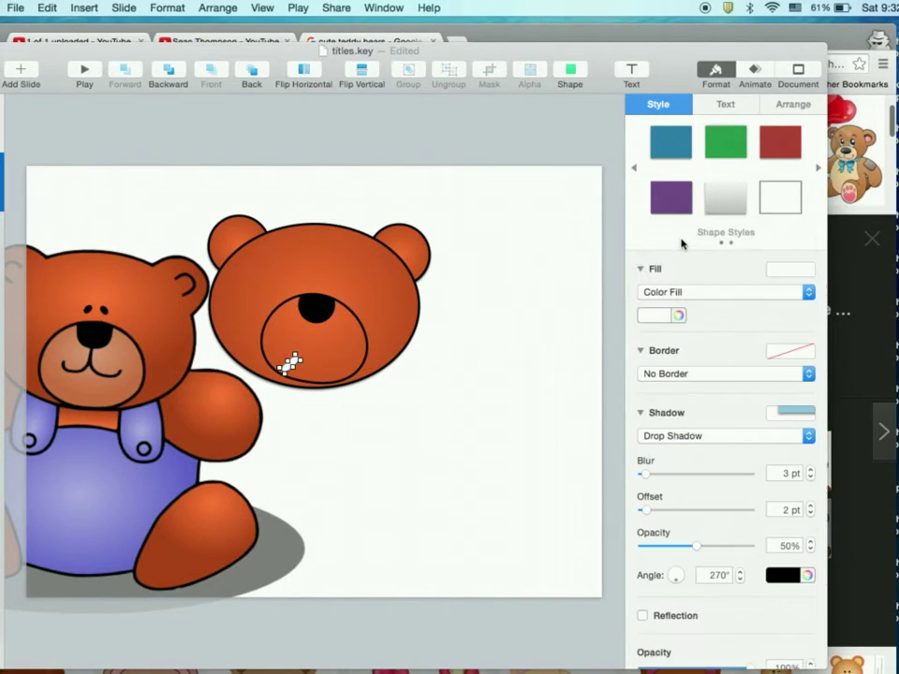
click(668, 314)
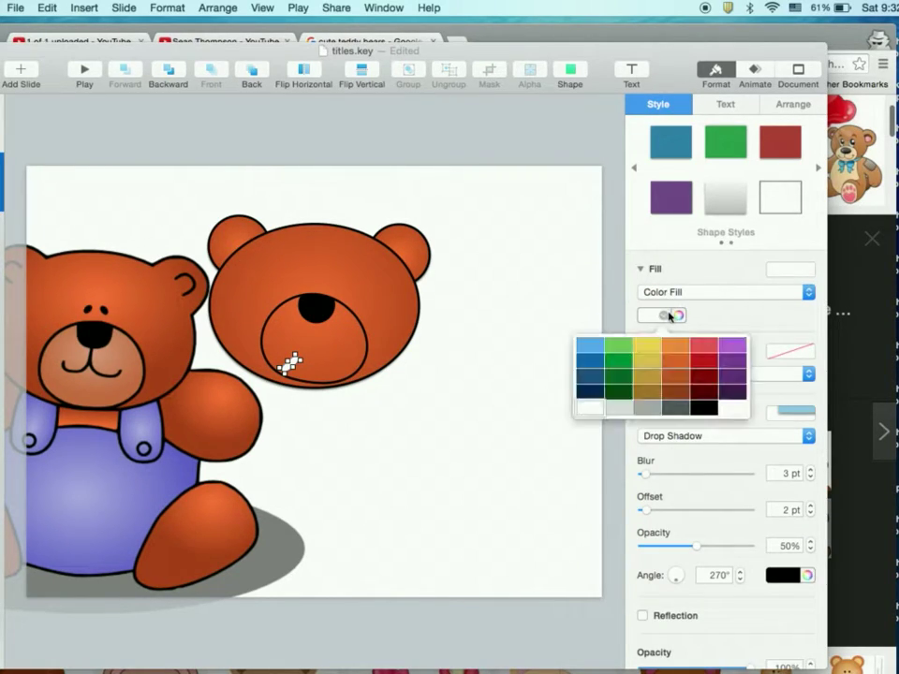
click(707, 408)
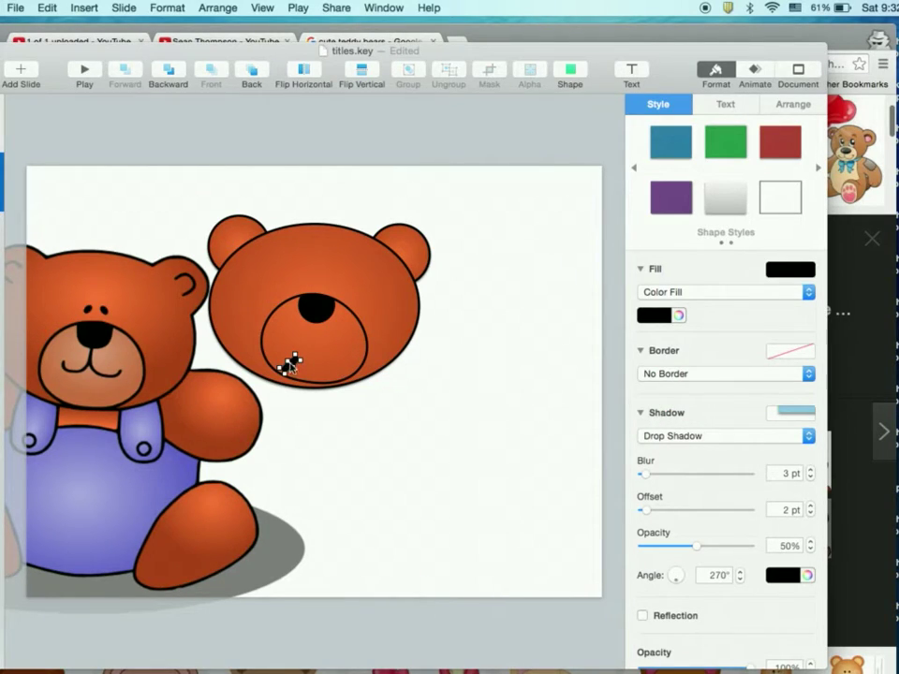
Step: Place the black oval above the nose as the left eye and add an oppositely tilted copy as the right eye
drag(293, 364, 309, 279)
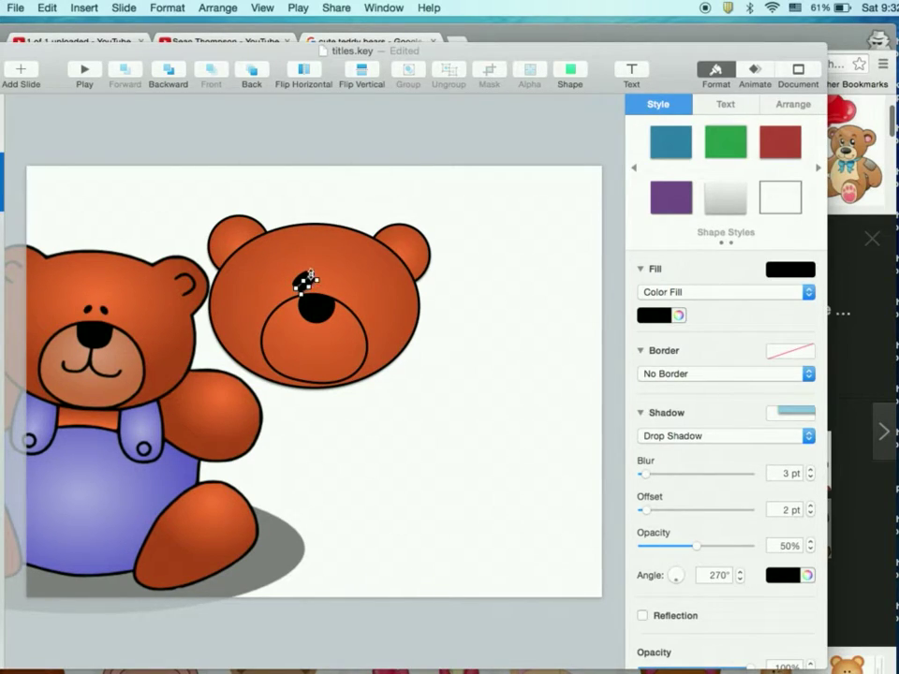
drag(306, 279, 329, 284)
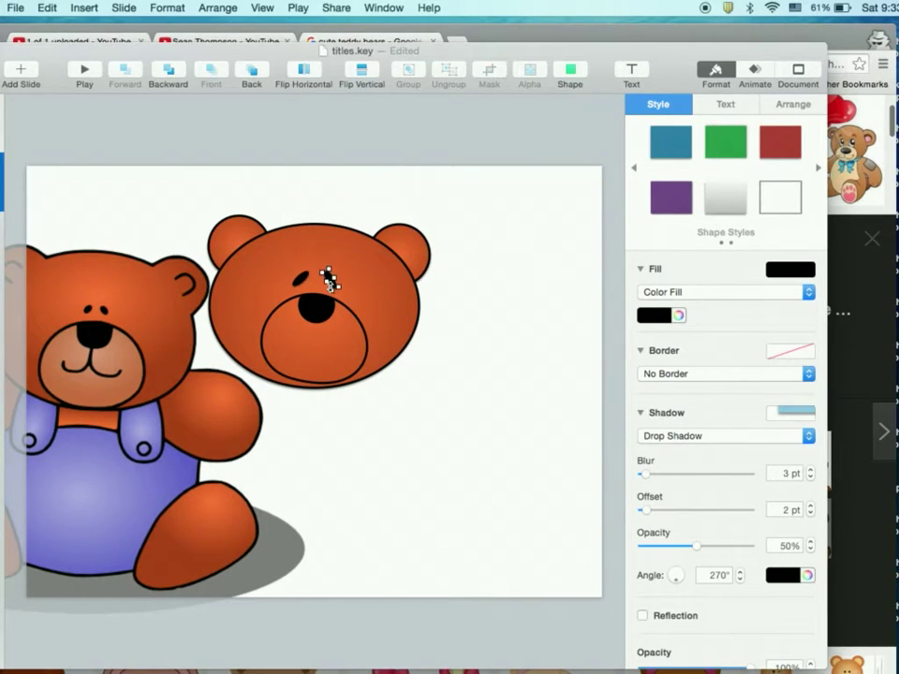
click(300, 278)
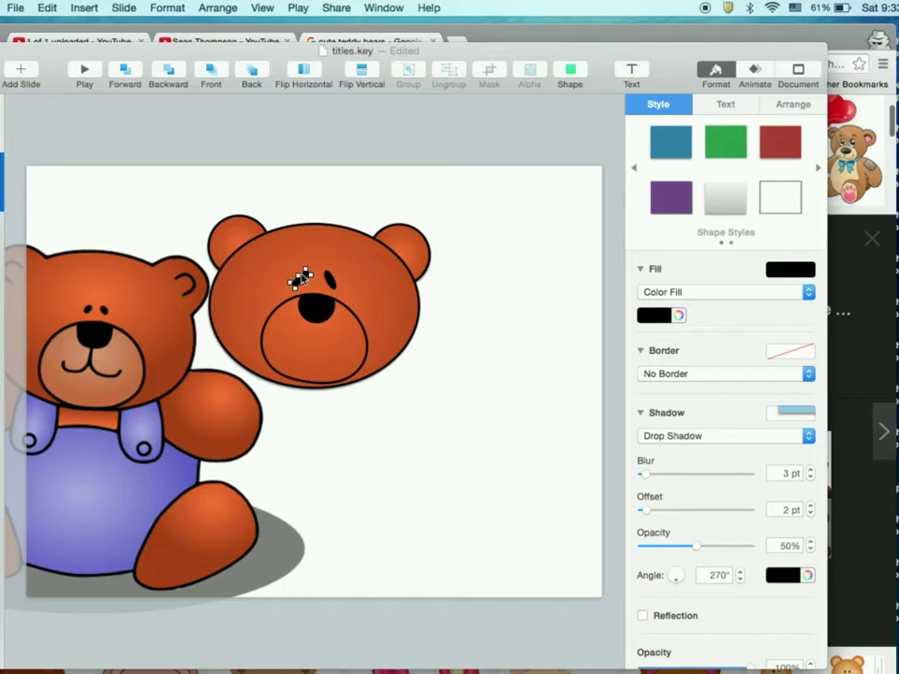
click(455, 428)
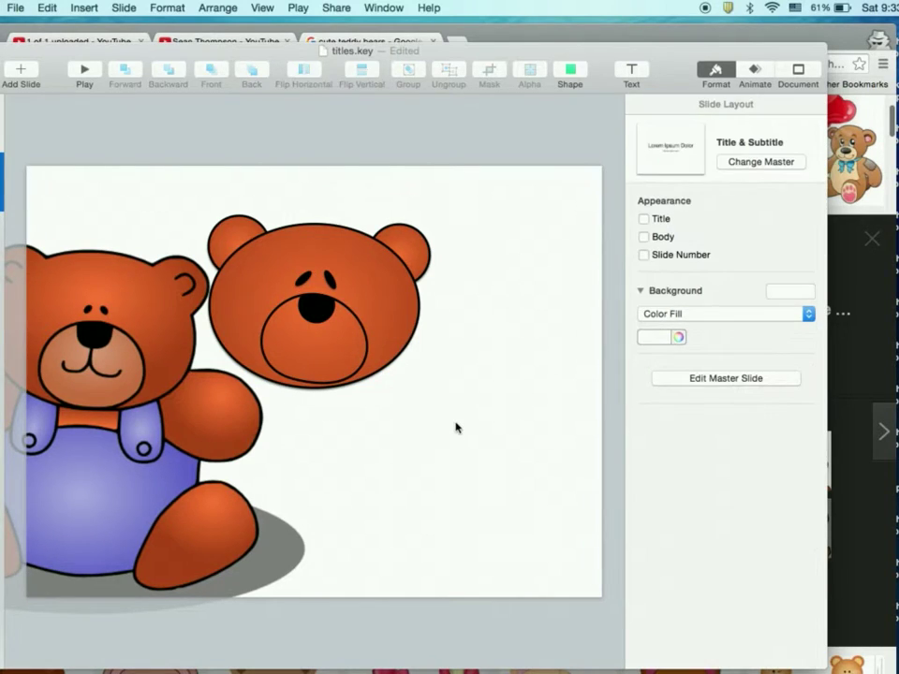
Step: Shrink the right eye slightly and delete the larger left eye
click(329, 283)
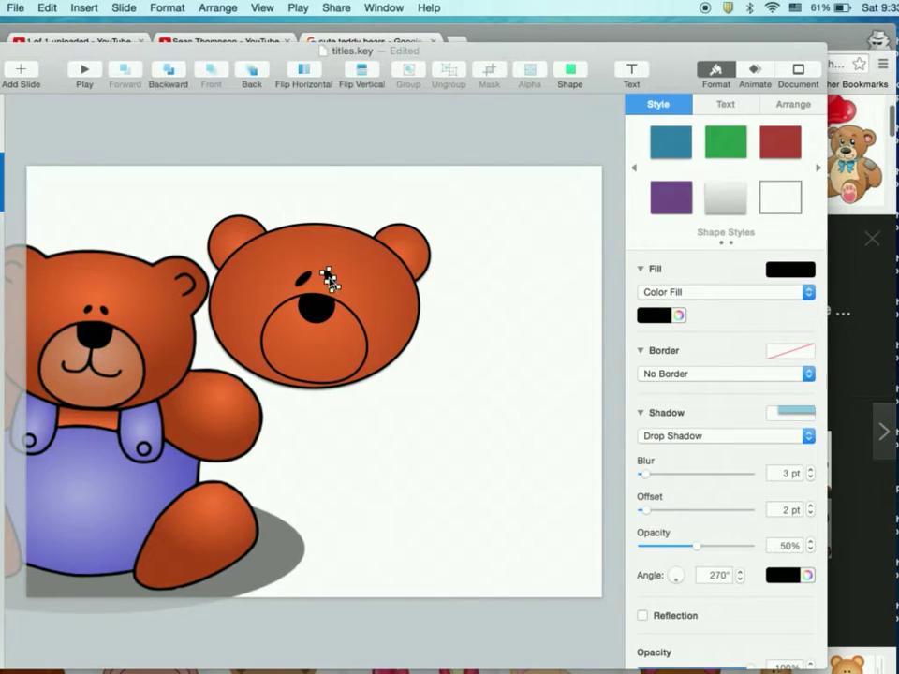
mouse_move(328, 278)
mouse_down()
mouse_move(342, 284)
mouse_move(332, 282)
mouse_up()
double_click(301, 280)
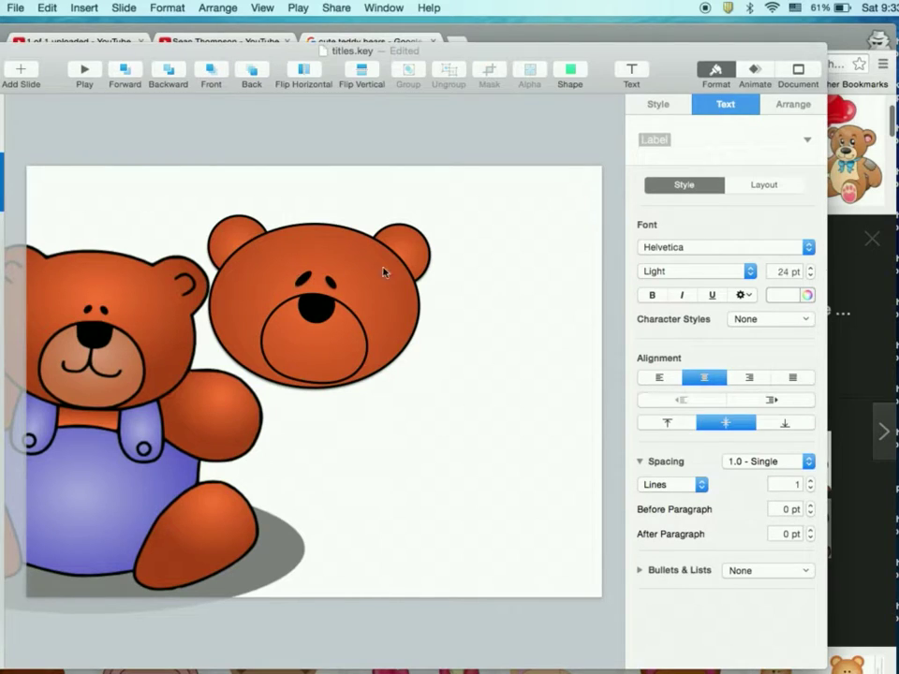
click(409, 301)
click(302, 278)
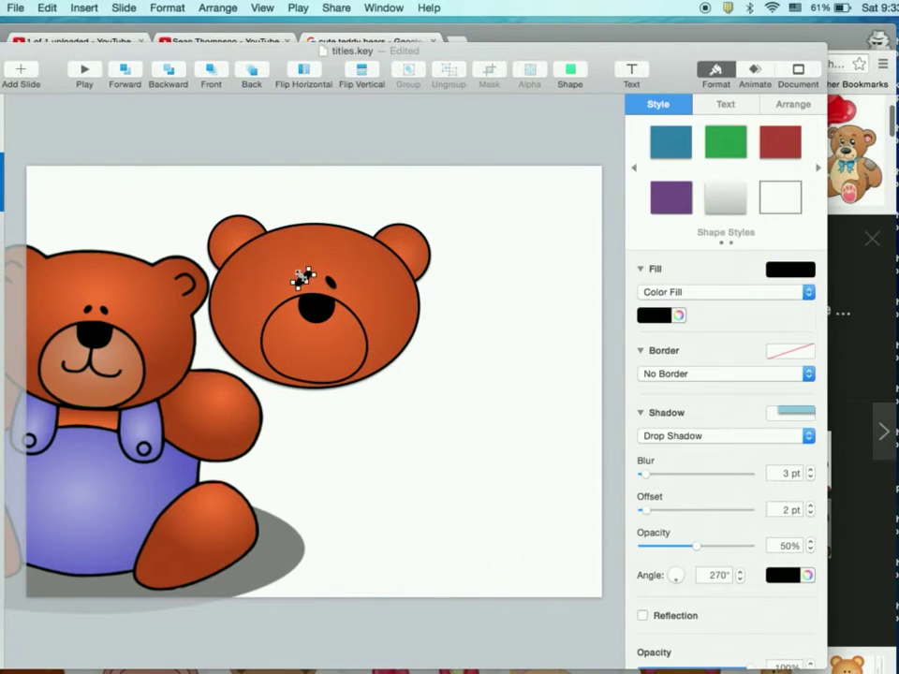
key(Delete)
Step: Duplicate the resized right eye, tilt the copy the opposite way and position it as the left eye above the nose
click(330, 281)
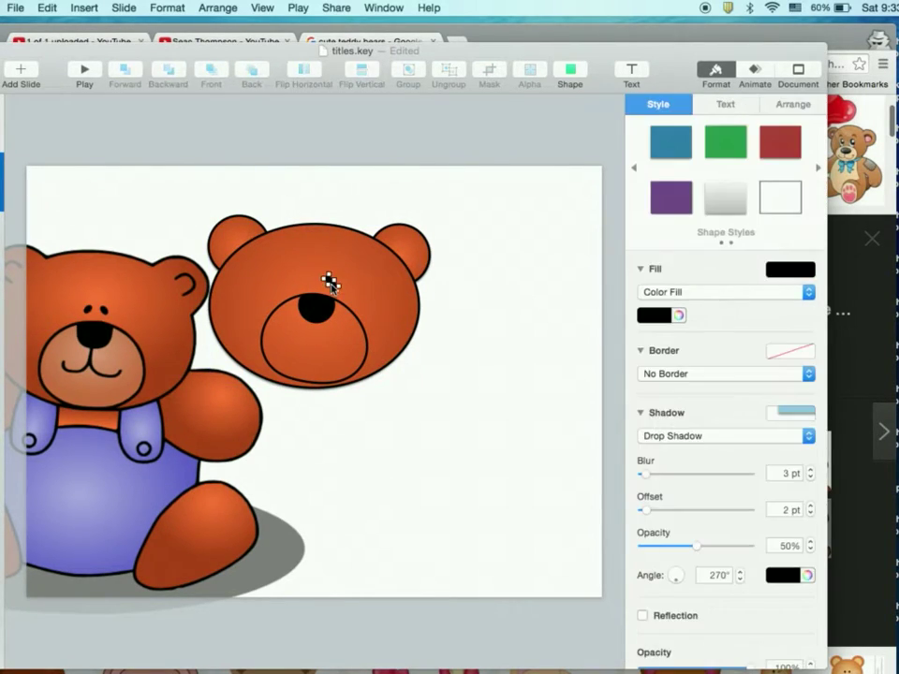
key(super+c)
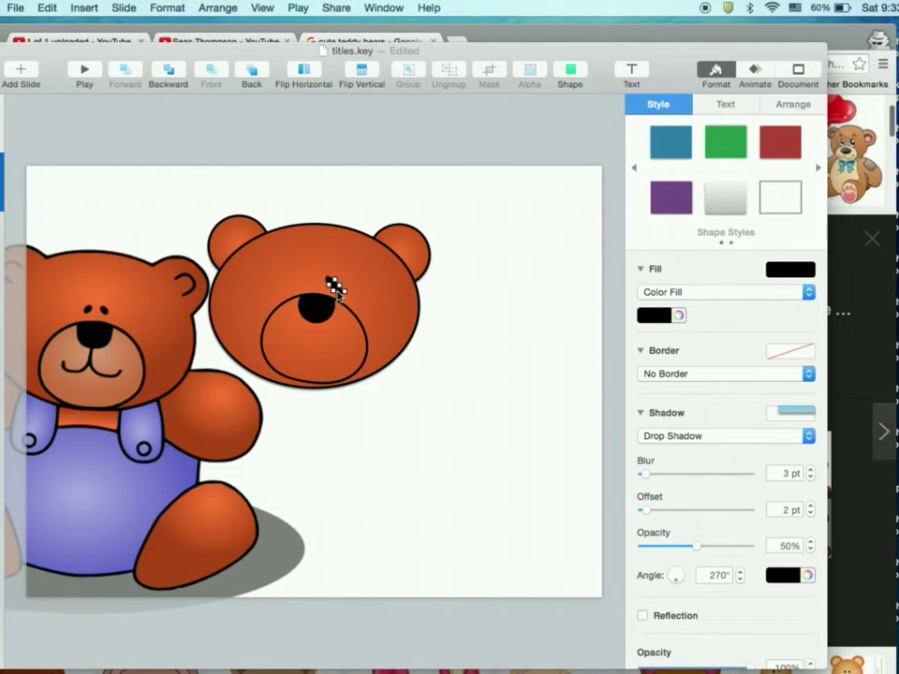
mouse_move(334, 286)
mouse_down()
mouse_move(310, 288)
mouse_move(322, 284)
mouse_move(322, 269)
mouse_up()
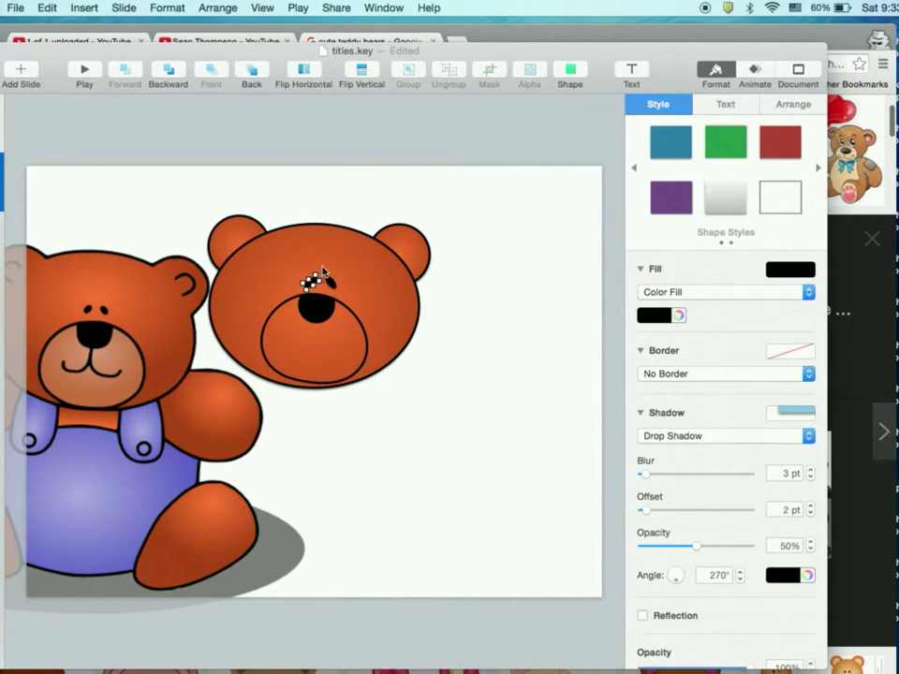
click(466, 398)
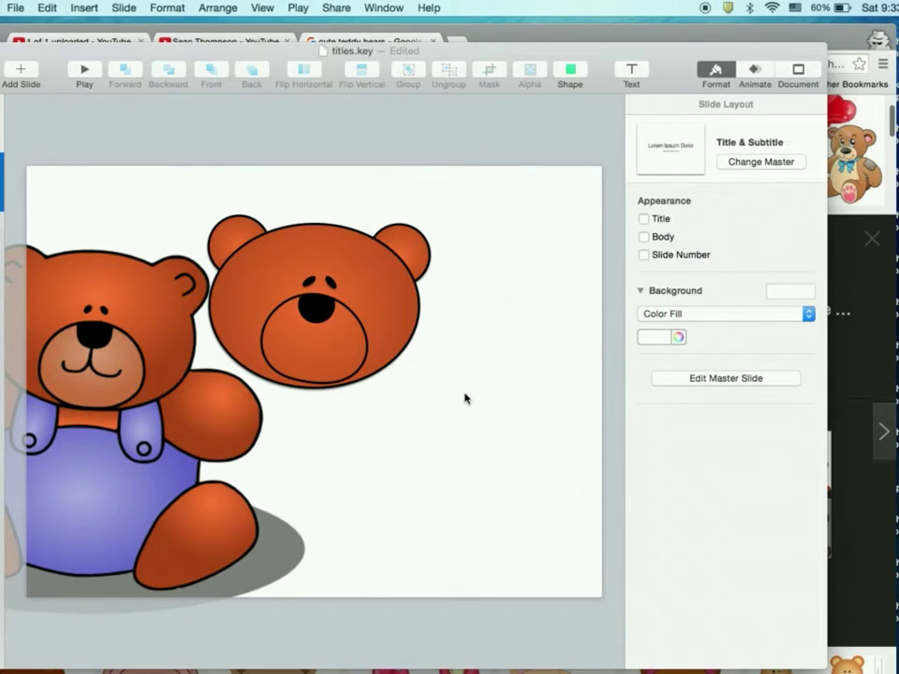
Step: Set the muzzle outline's border to 5 pt and draw the left half of the mouth as an open pen path below the nose
click(362, 332)
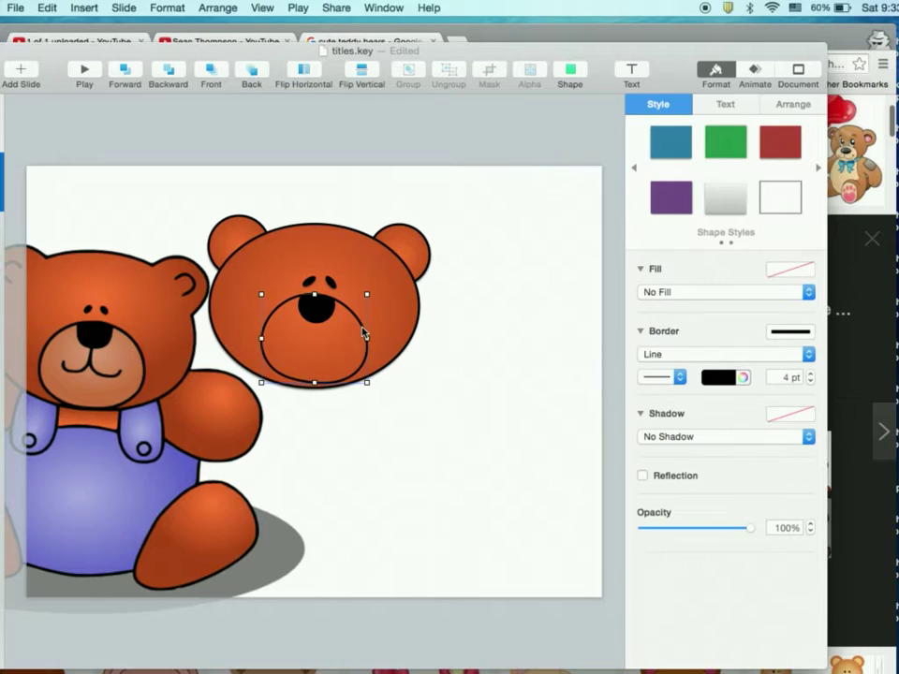
click(810, 374)
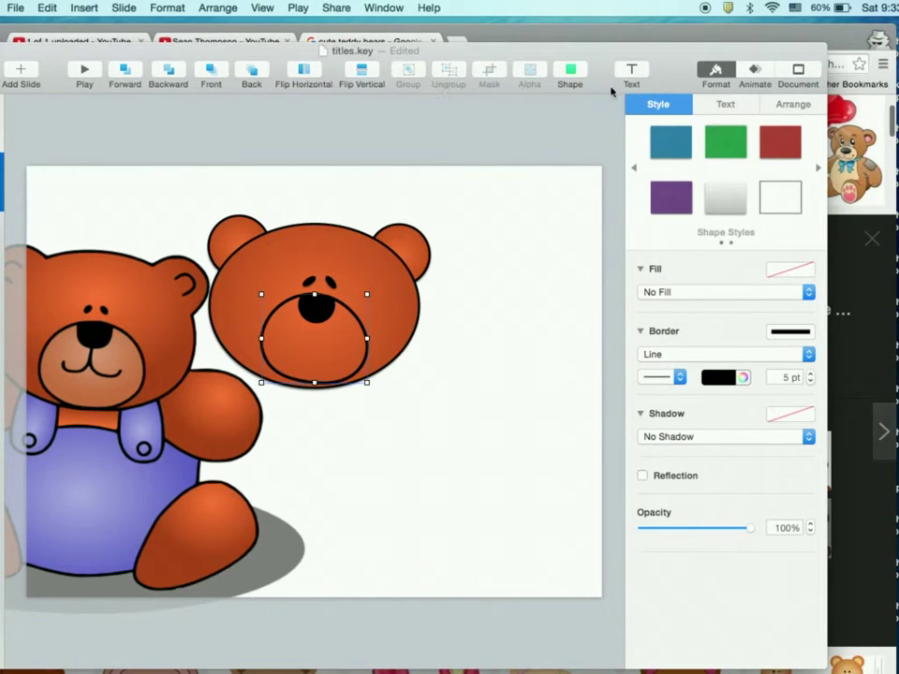
click(571, 69)
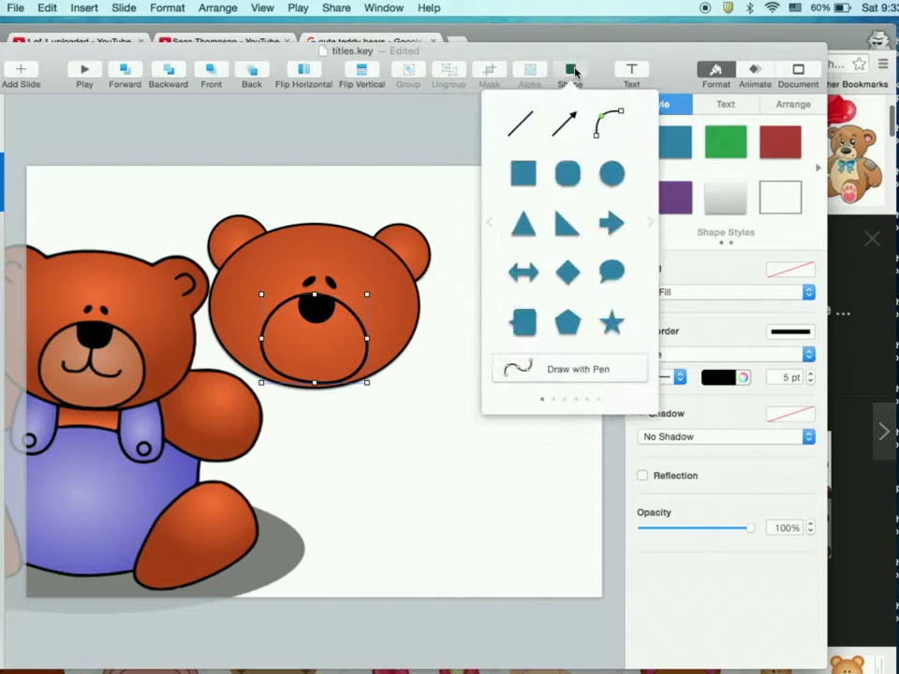
click(566, 367)
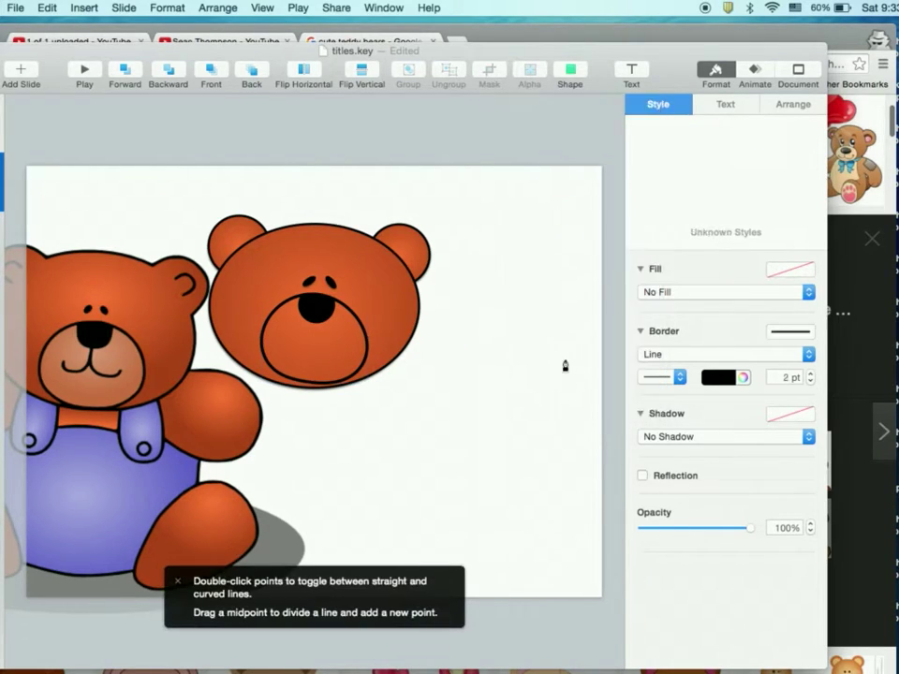
click(315, 324)
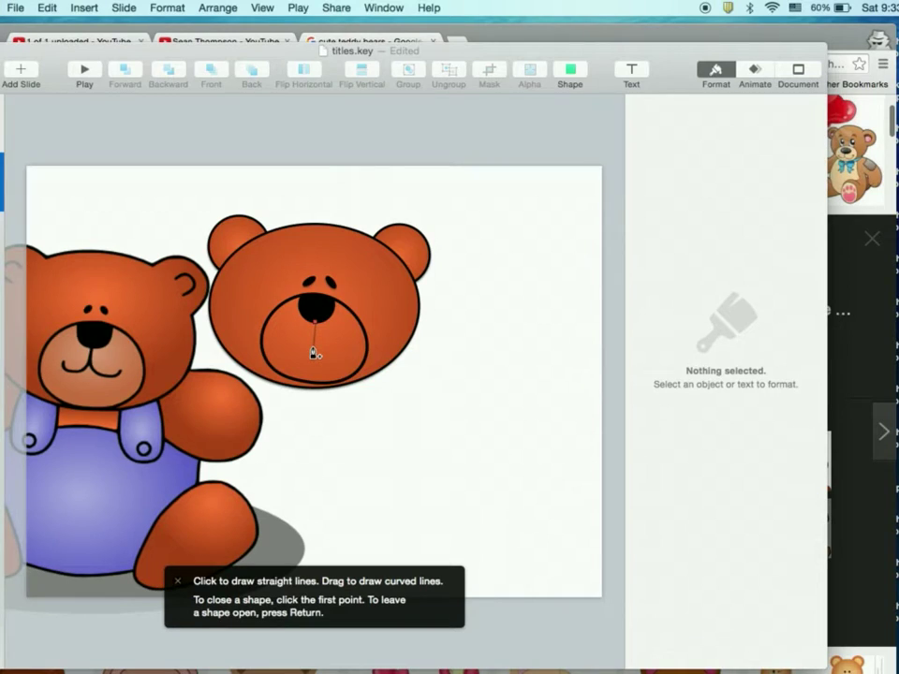
click(314, 348)
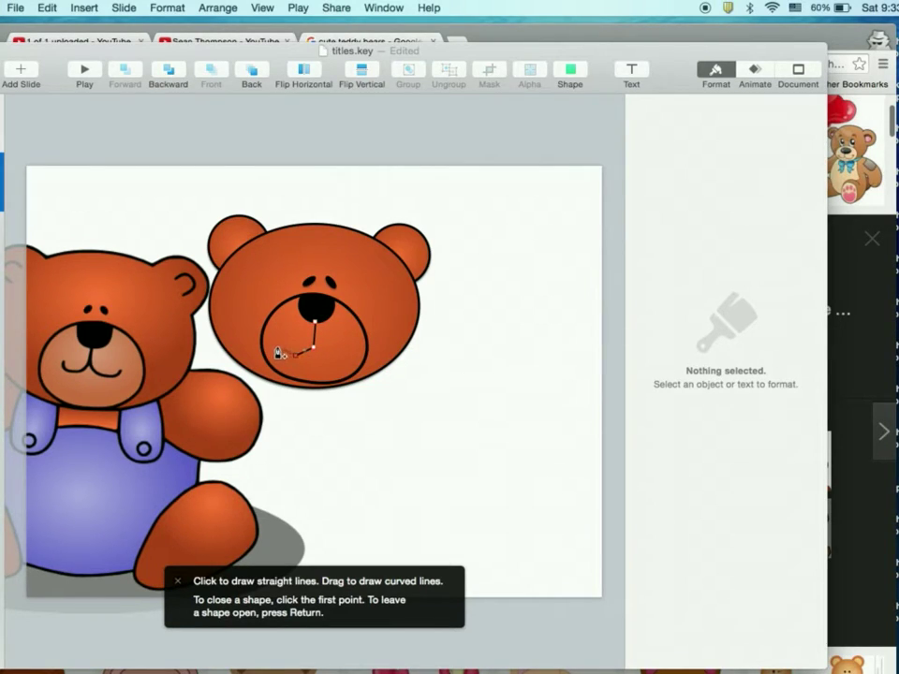
click(295, 354)
click(281, 343)
key(Return)
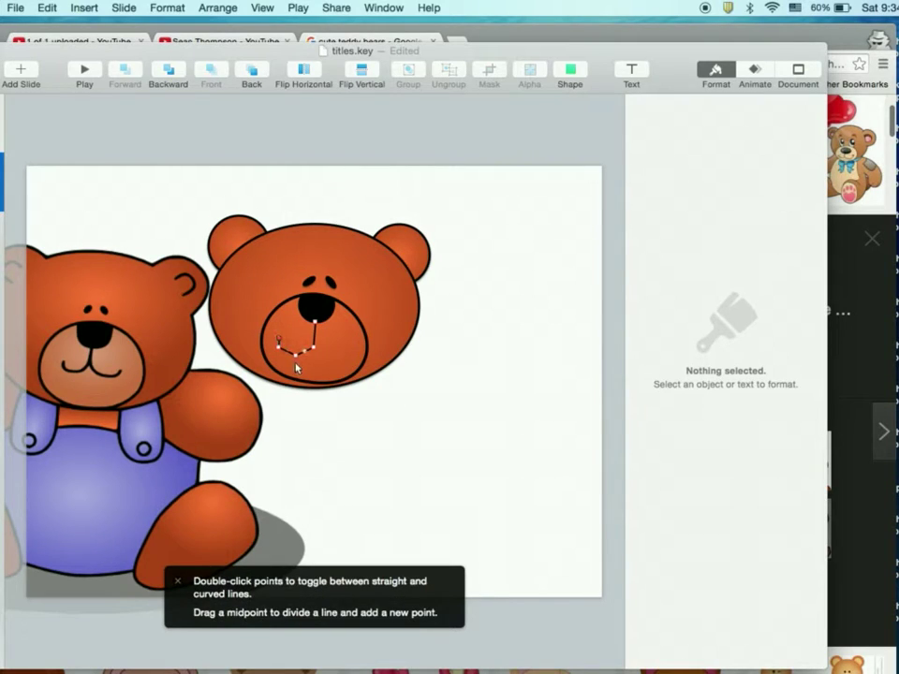
key(Return)
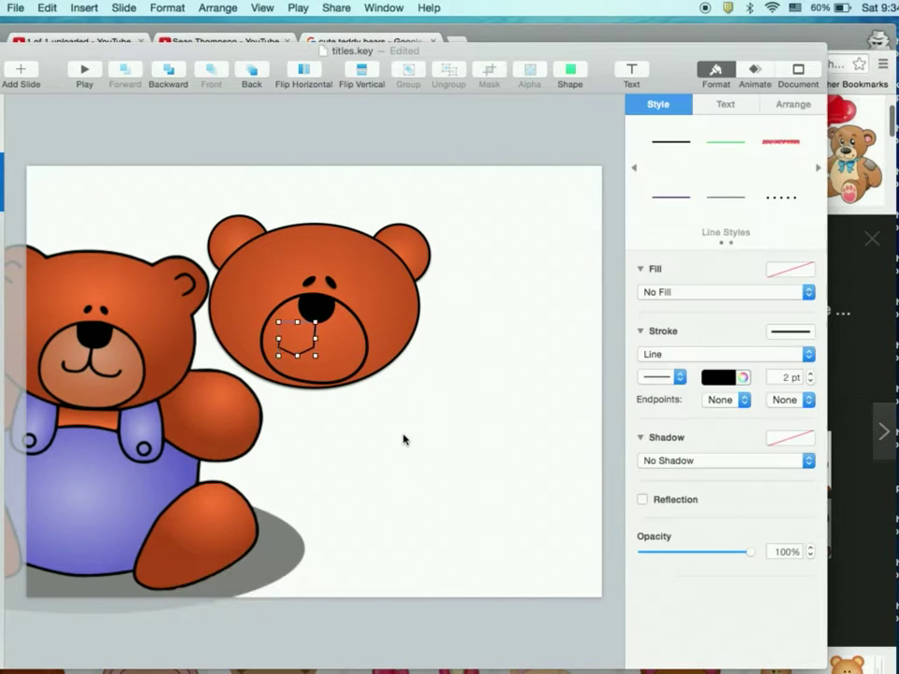
Step: Turn the lower corner of the left mouth line into a smooth curve and set its stroke to 4 pt
double_click(309, 354)
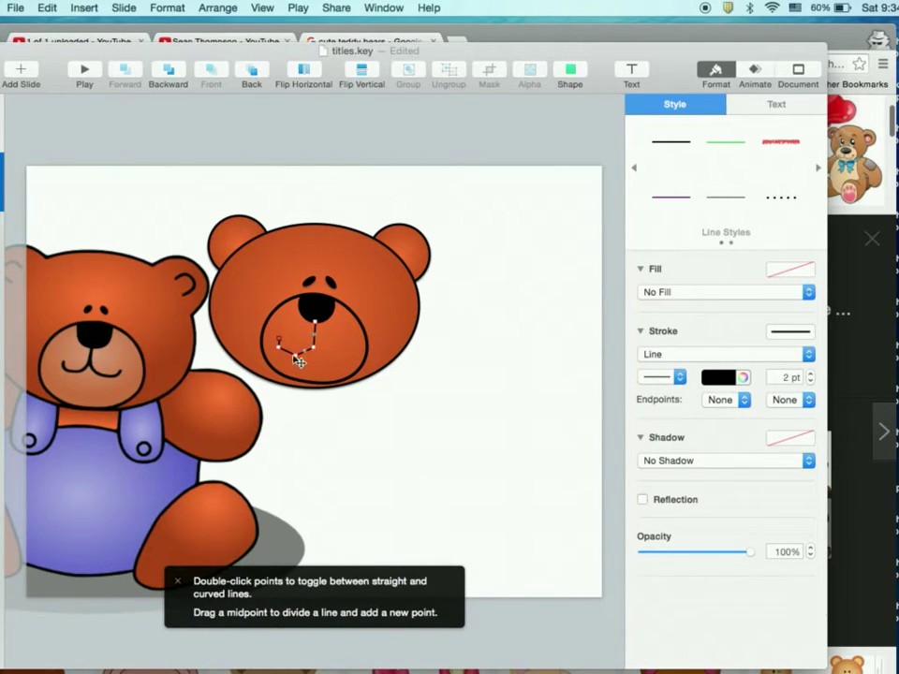
drag(302, 362, 286, 356)
click(418, 427)
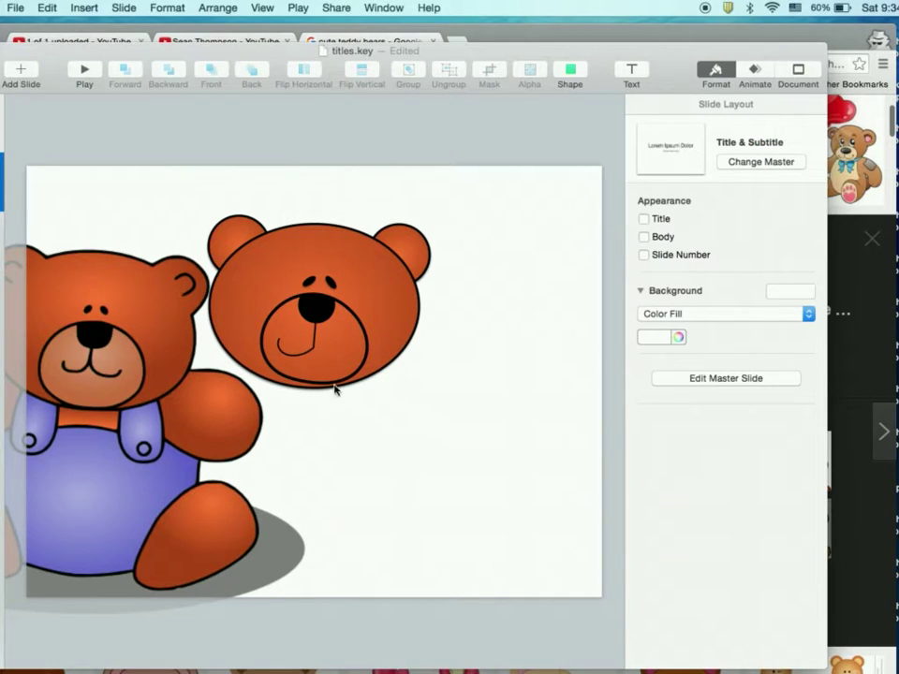
click(301, 353)
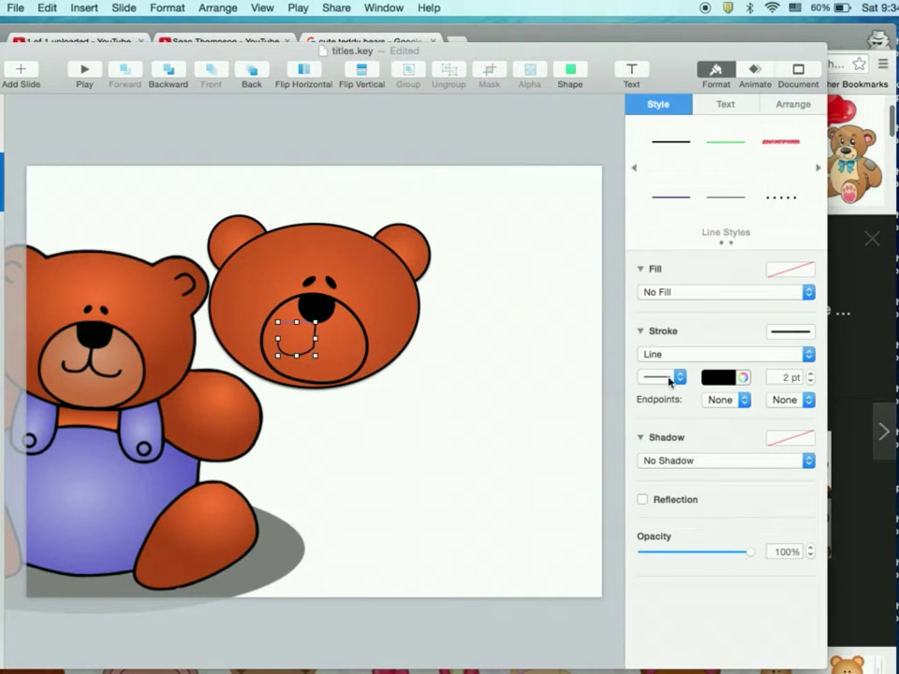
click(810, 375)
click(810, 374)
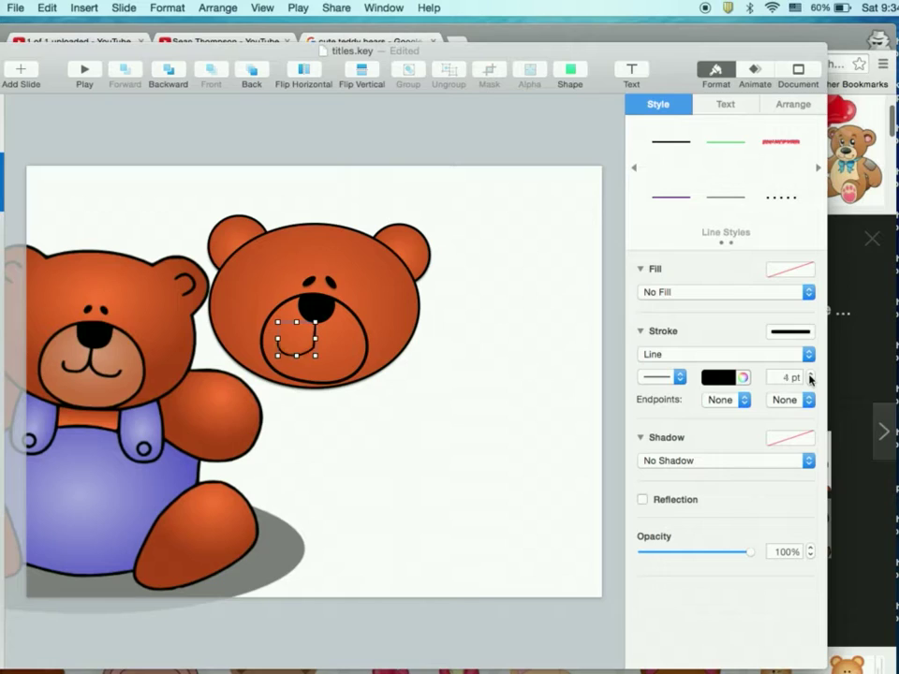
Step: Duplicate the left mouth line, flip the copy horizontally, and fit it with a slight tilt as the right half of the smile
key(super+d)
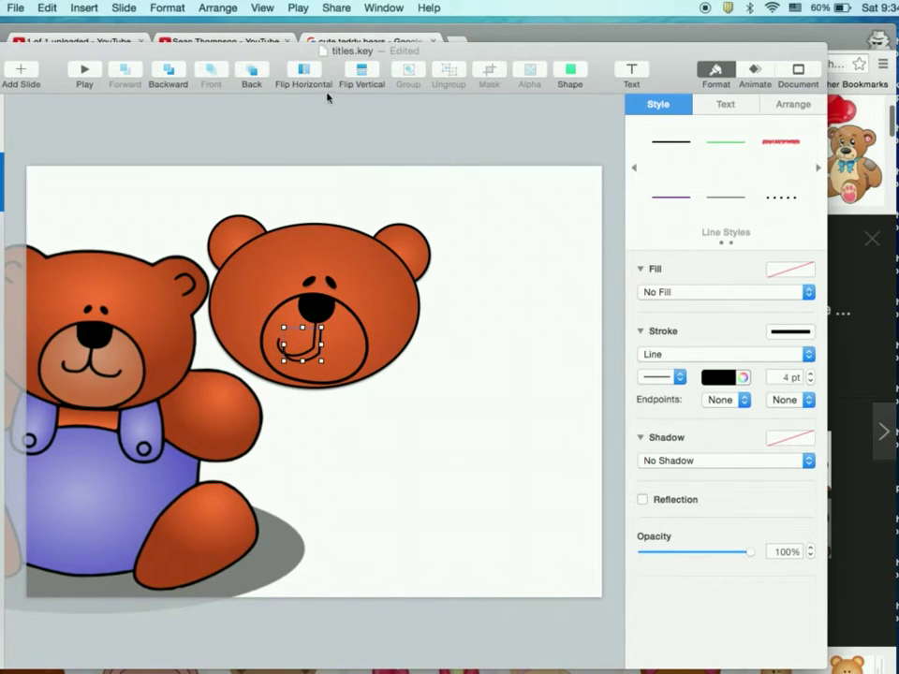
click(306, 73)
drag(319, 357, 354, 356)
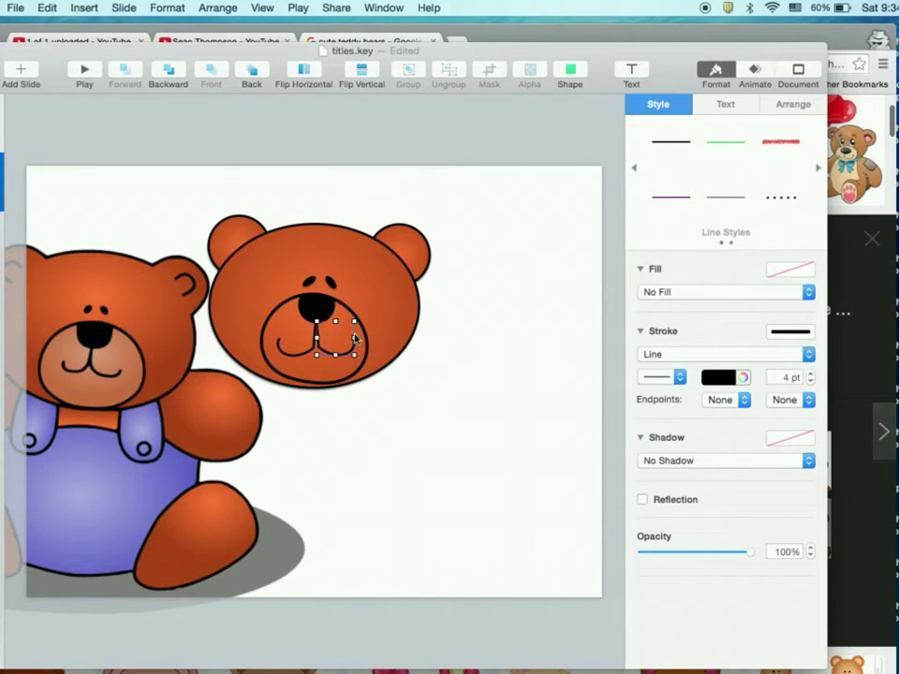
drag(352, 321, 352, 325)
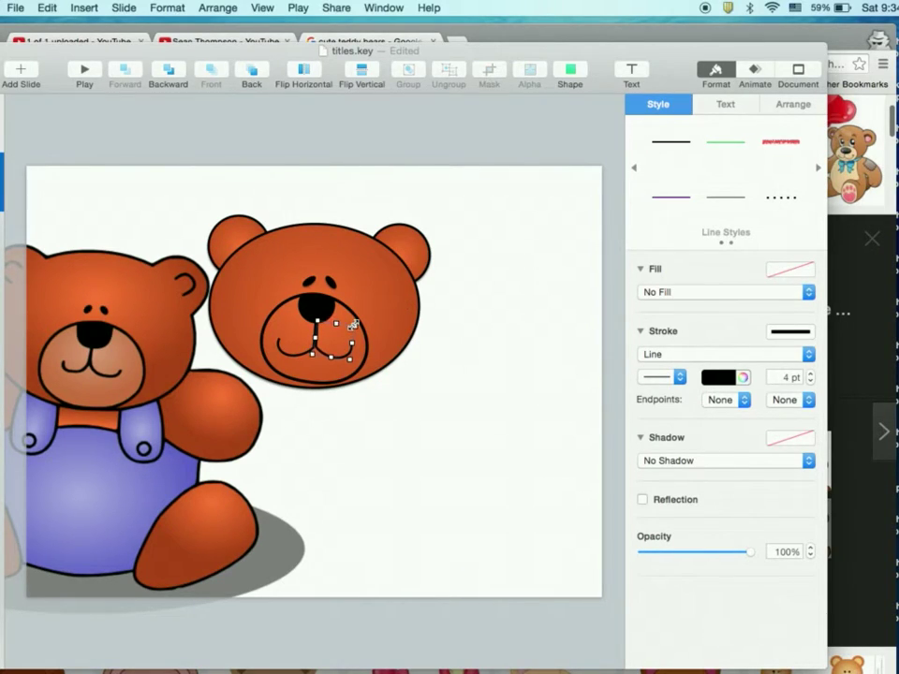
click(418, 394)
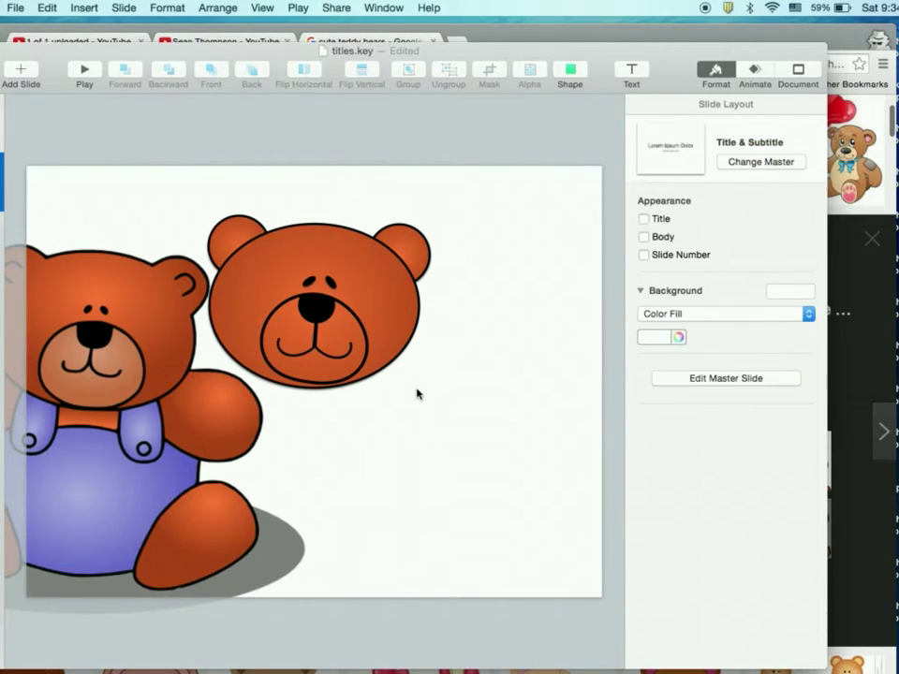
Step: Give the muzzle an Advanced Gradient Fill and sample its outer colour from the darker edge of the reference bear's muzzle
click(360, 330)
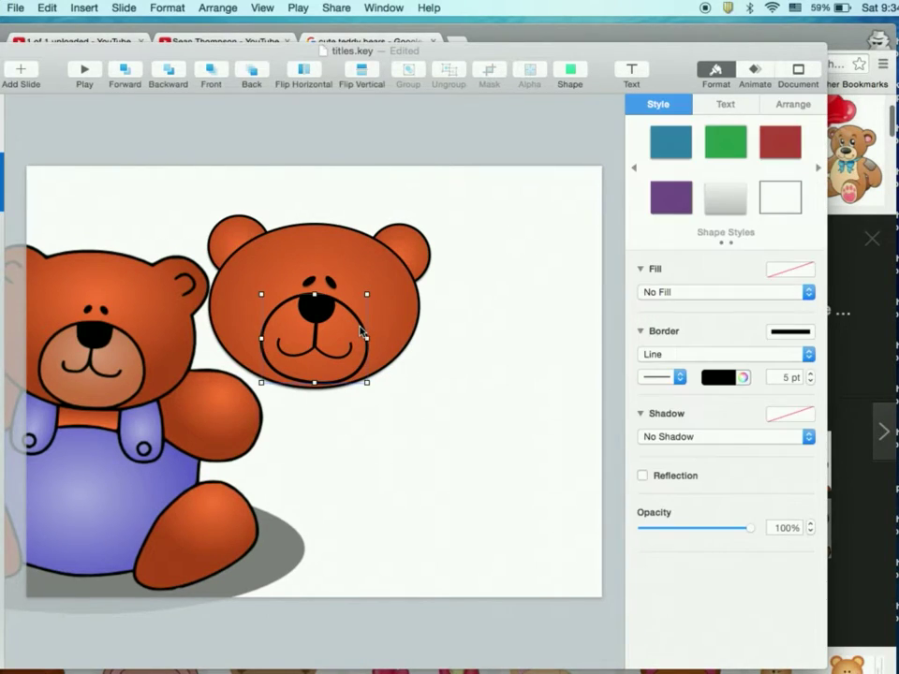
click(728, 292)
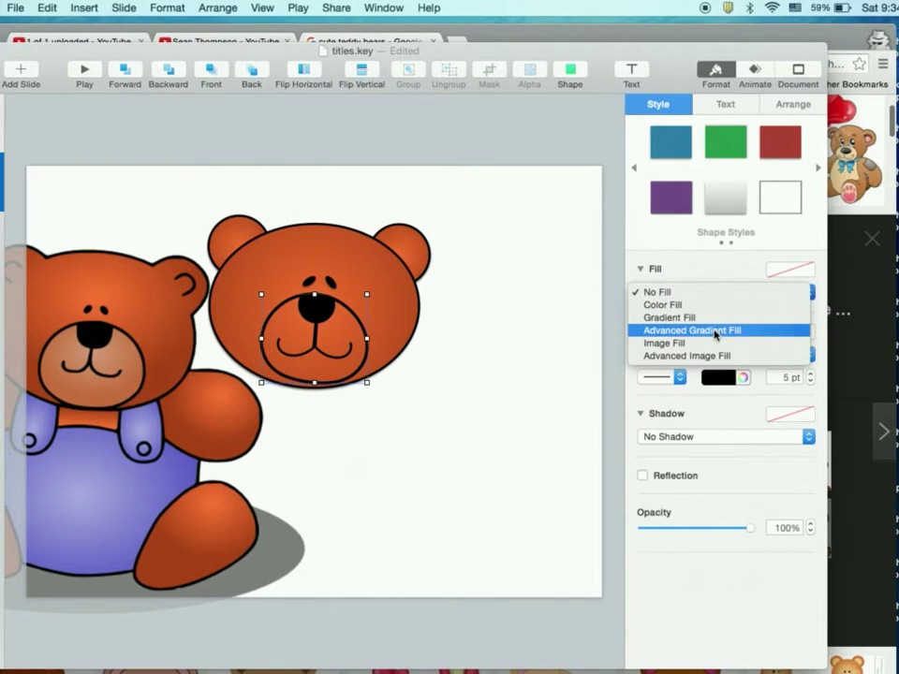
click(715, 330)
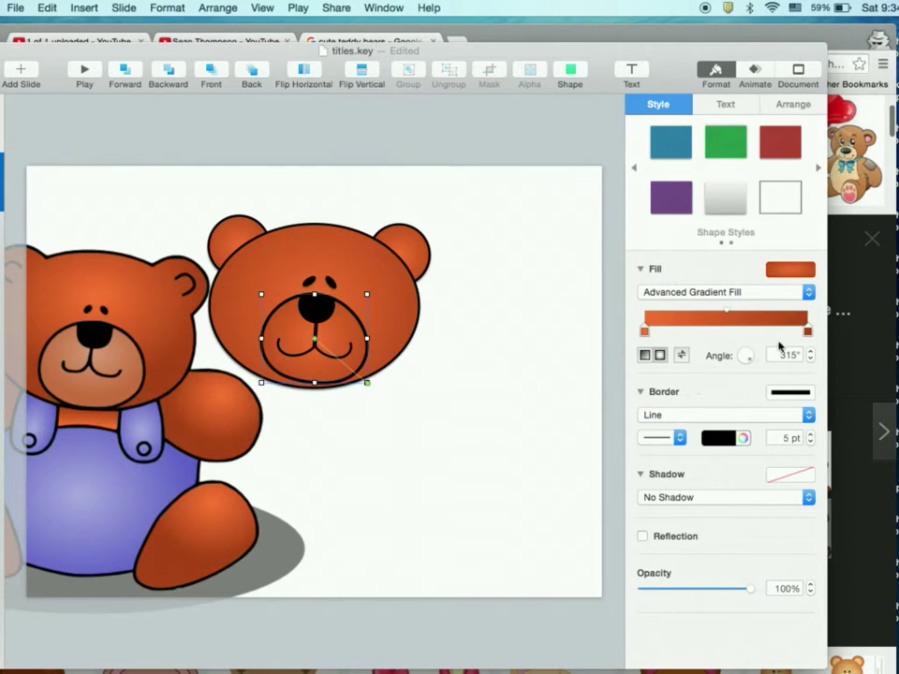
double_click(807, 331)
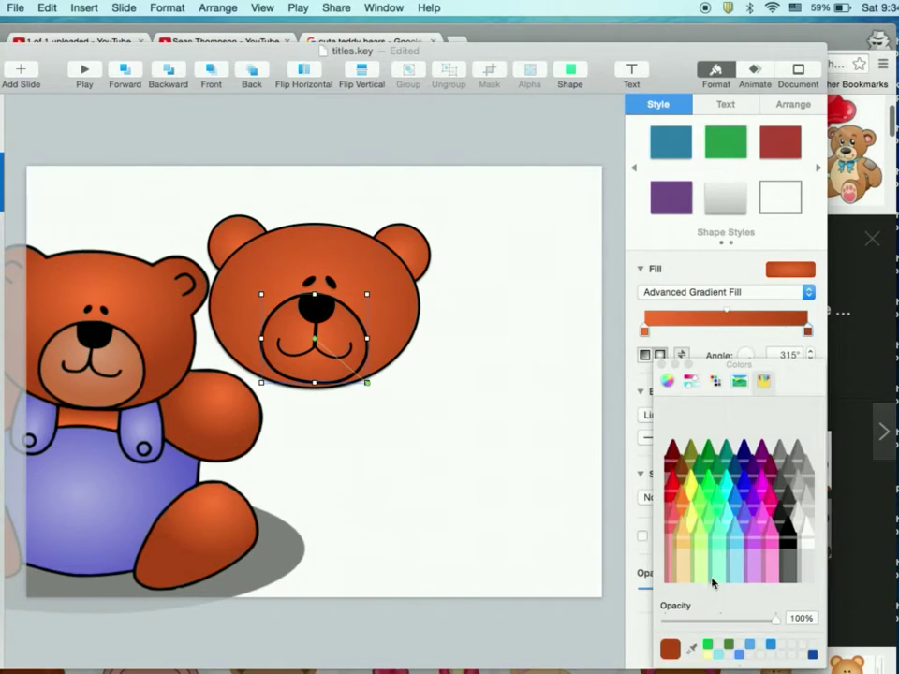
click(694, 655)
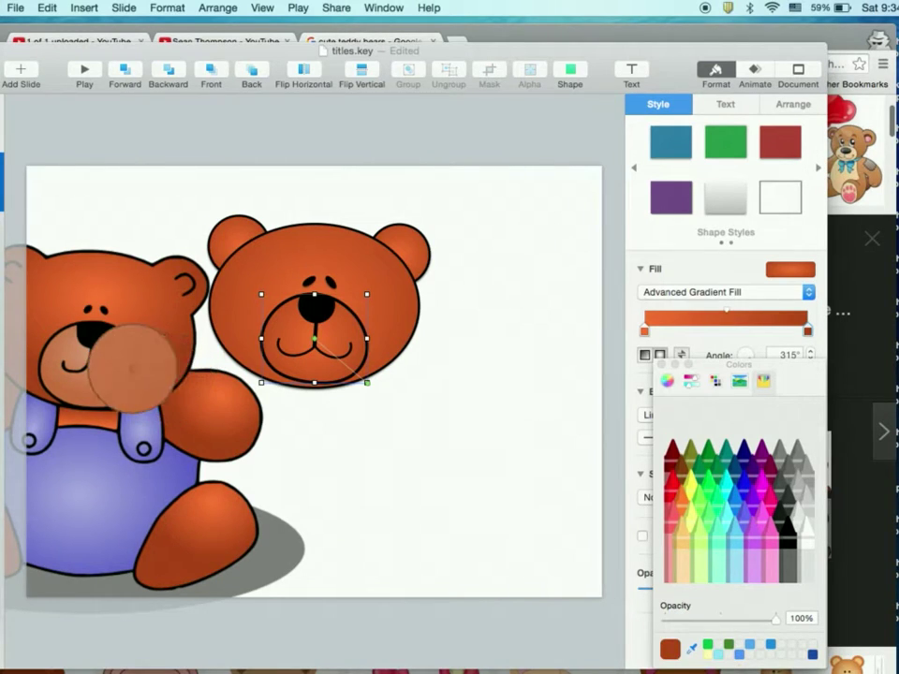
click(248, 372)
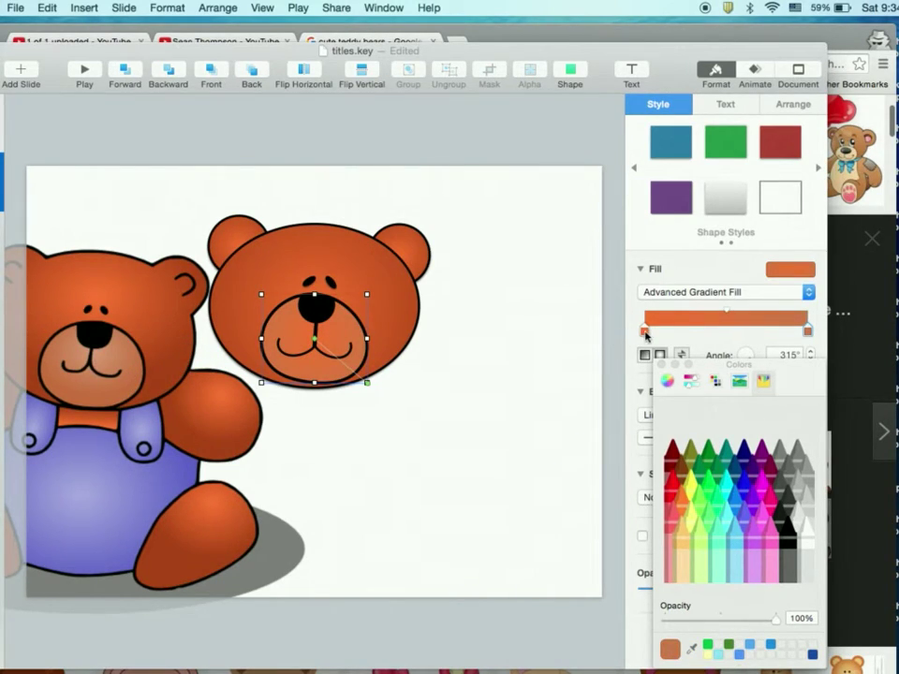
Step: Sample the muzzle gradient's inner colour from the light area below the reference bear's nose
click(646, 333)
click(694, 648)
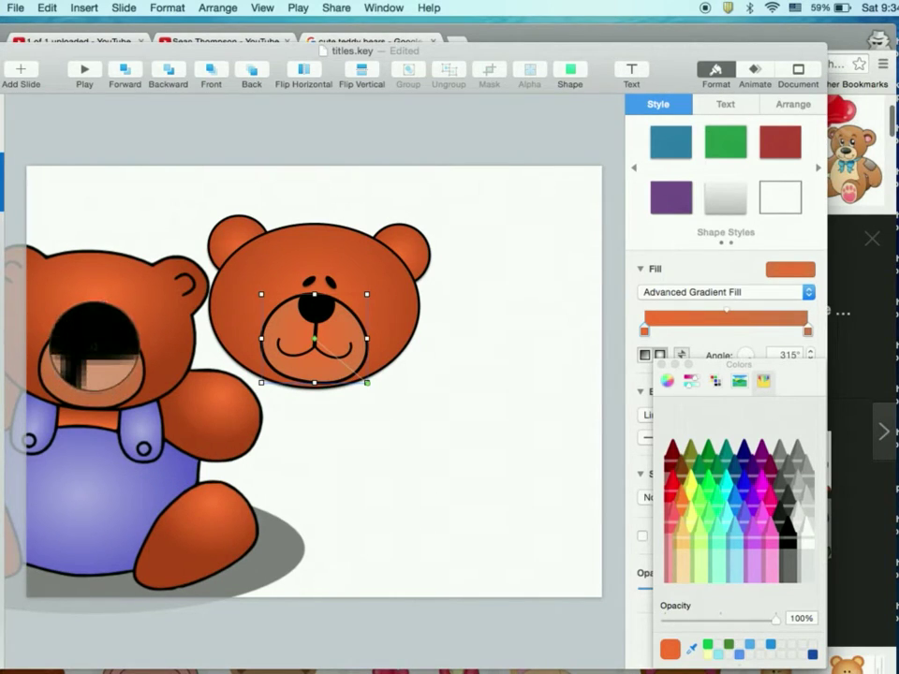
click(93, 354)
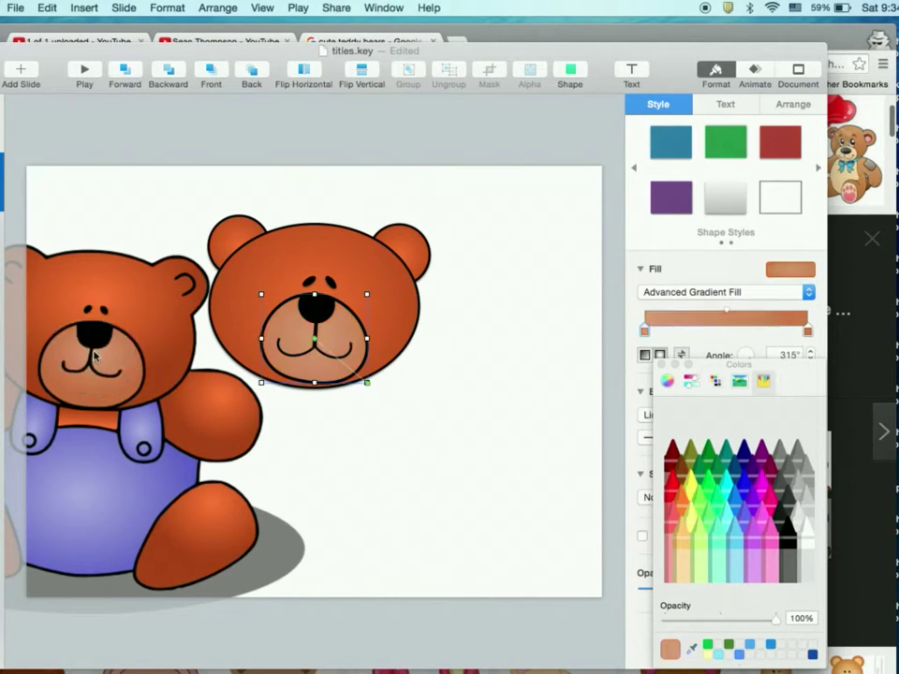
click(419, 483)
Step: Shrink the reference bear picture to about 379 by 359 pt and place it below the drawn head
click(100, 254)
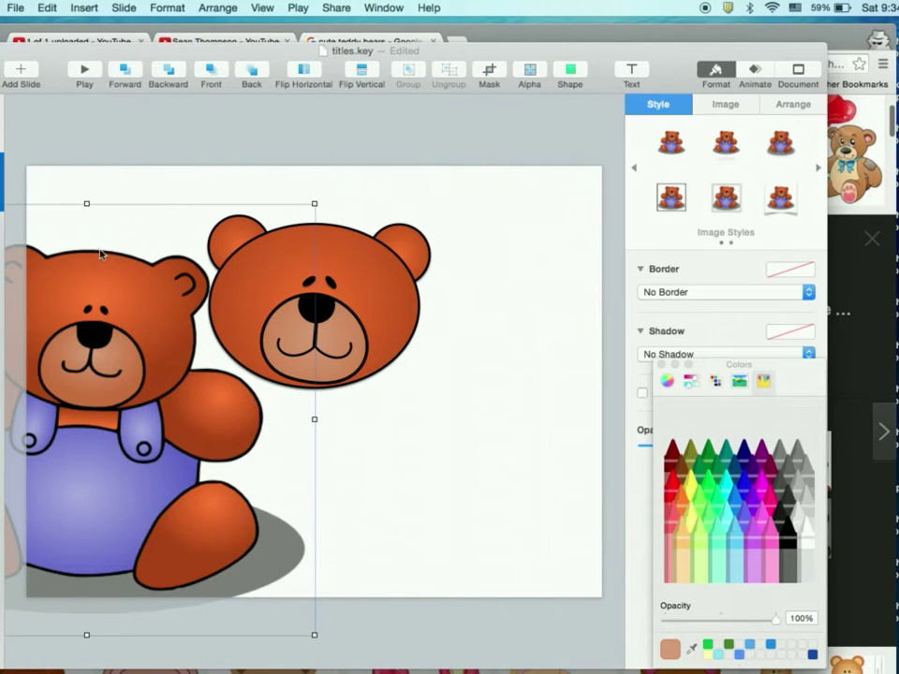
drag(86, 203, 321, 415)
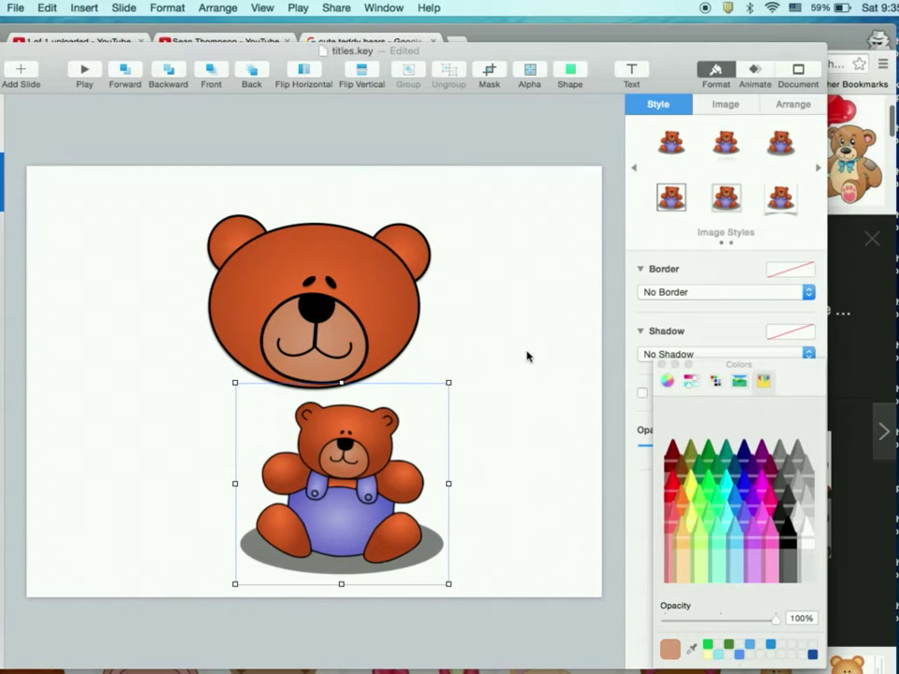
click(527, 356)
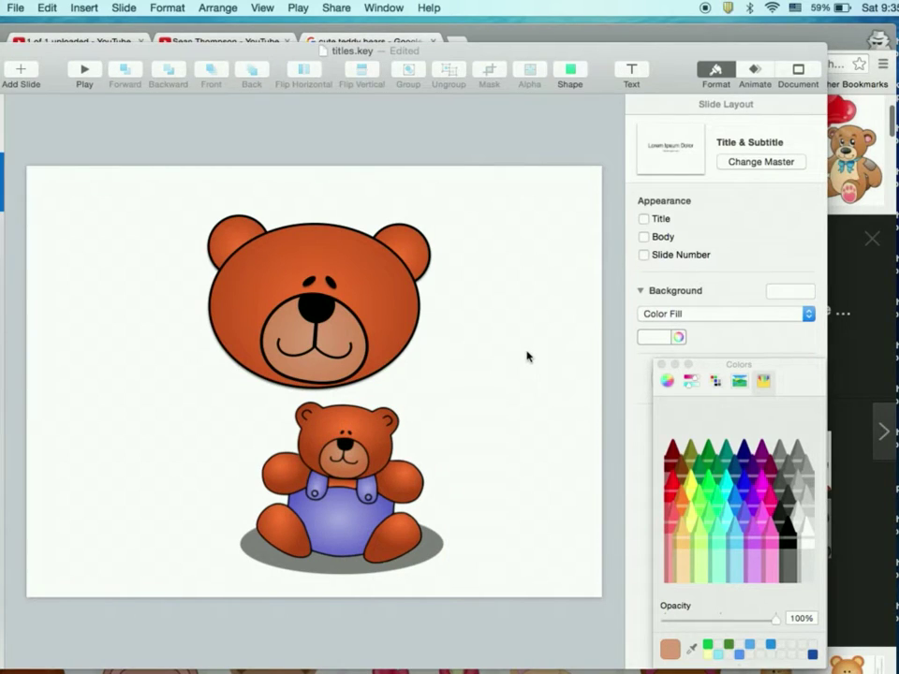
click(368, 346)
drag(261, 339, 240, 338)
key(super+z)
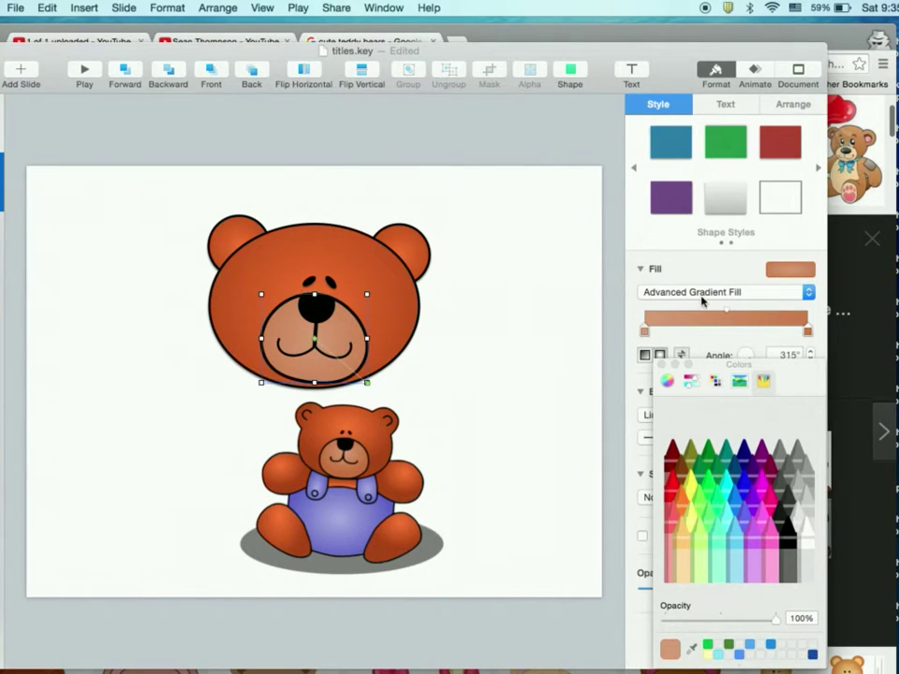
Step: Constrain the muzzle's proportions, enlarge it to about 202 by 170 pt, and rotate it about 5.2° counterclockwise
click(789, 104)
click(695, 253)
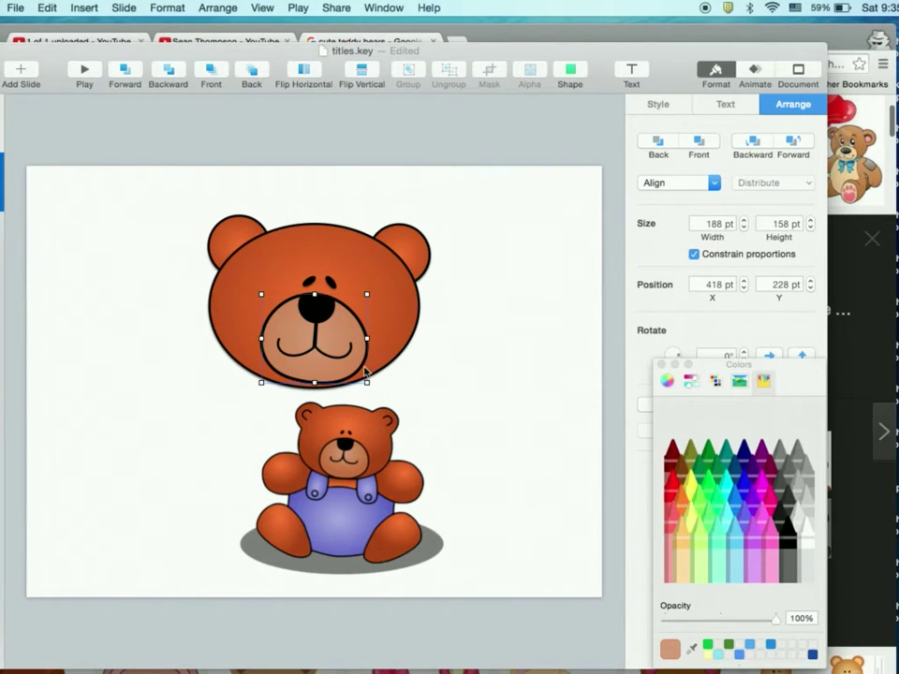
drag(315, 382, 314, 389)
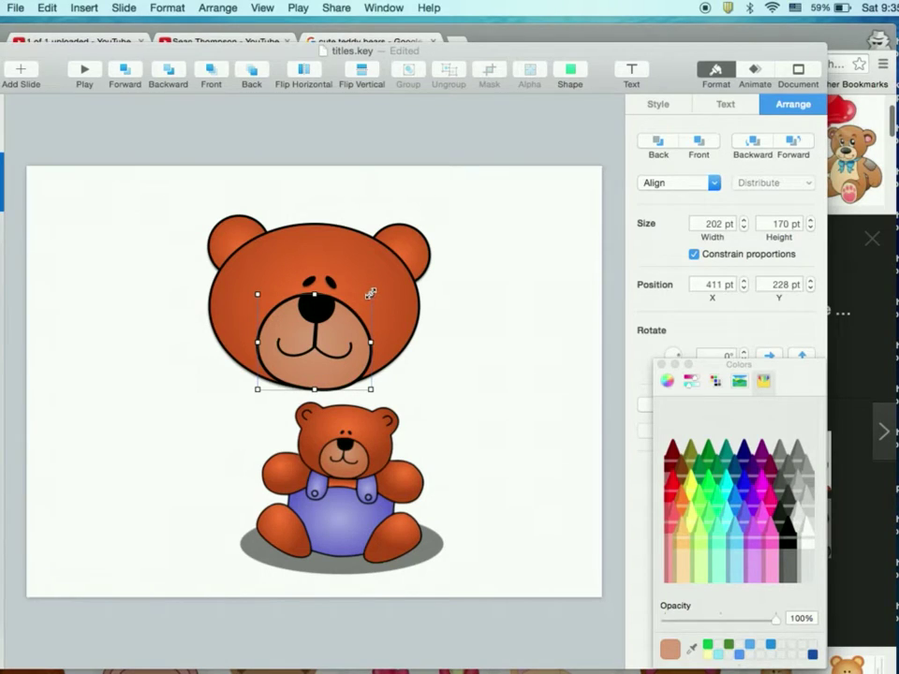
drag(370, 294, 362, 291)
click(526, 396)
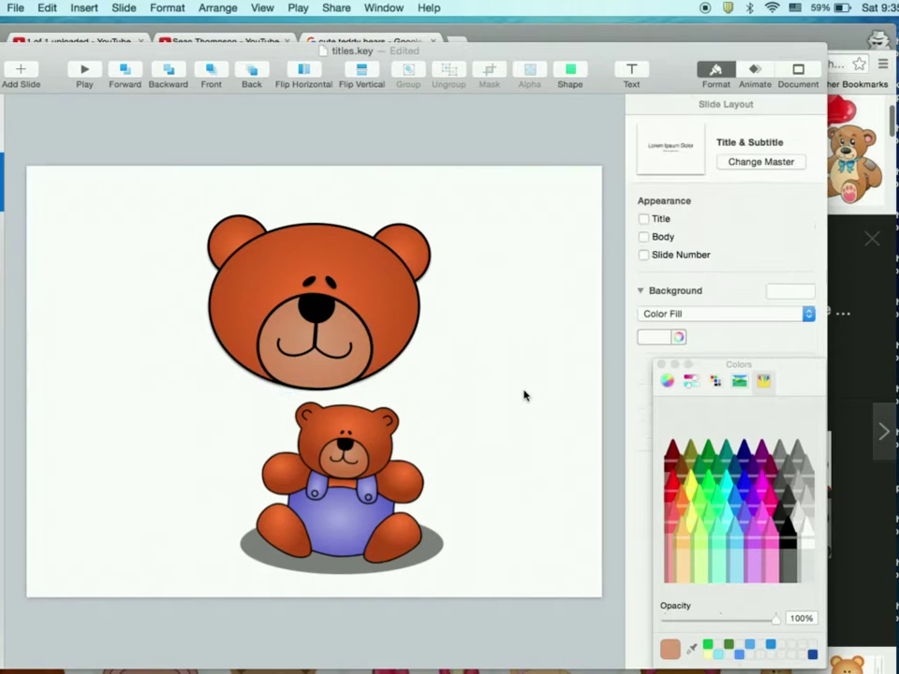
Step: Move the muzzle shape off the head to the empty area at the slide's left edge, around X 17 pt, Y 347 pt
click(378, 454)
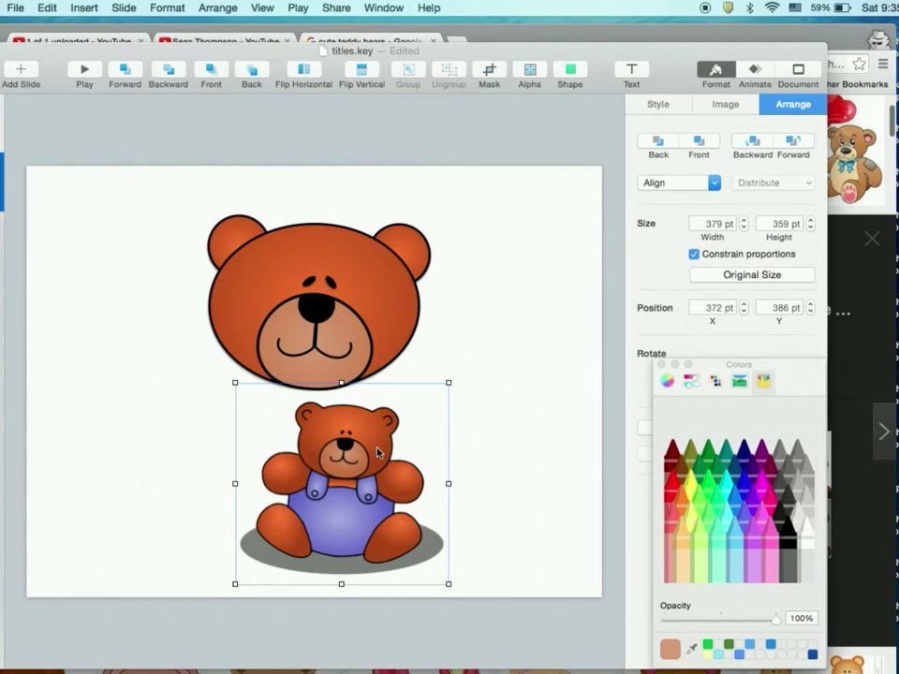
click(390, 295)
click(308, 288)
click(542, 371)
click(335, 377)
drag(335, 377, 117, 447)
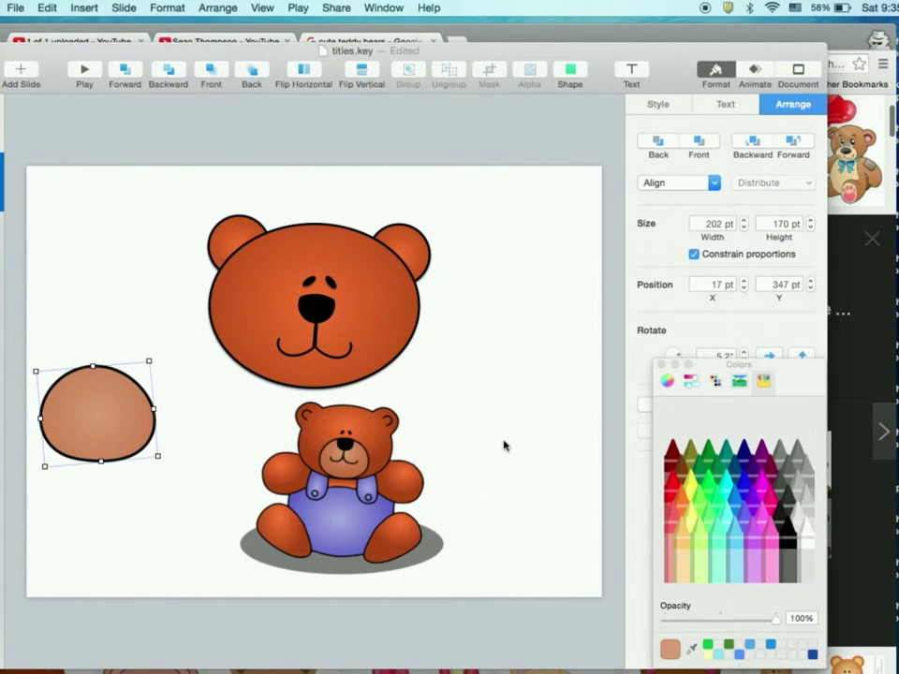
Step: Move the reference bear picture to the slide's lower-right corner, around X 633 pt, Y 438 pt
click(504, 445)
drag(419, 463, 564, 488)
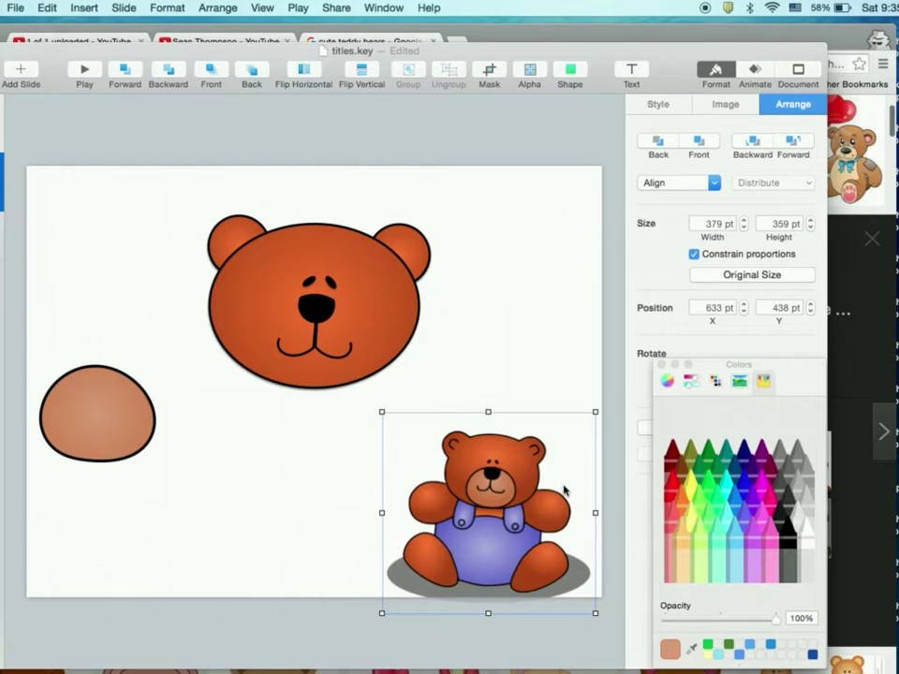
click(622, 345)
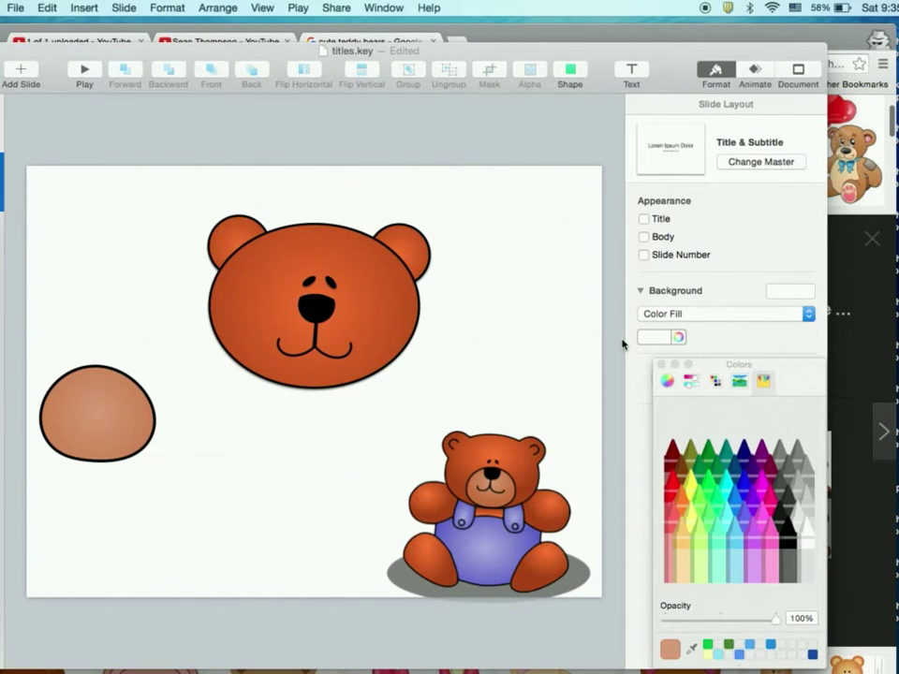
Step: Capture the drawn bear head as a screenshot and paste it onto the slide over the head, around X 344 pt, Y 138 pt
key(super+shift+4)
drag(168, 191, 464, 409)
key(super+v)
drag(329, 397, 347, 356)
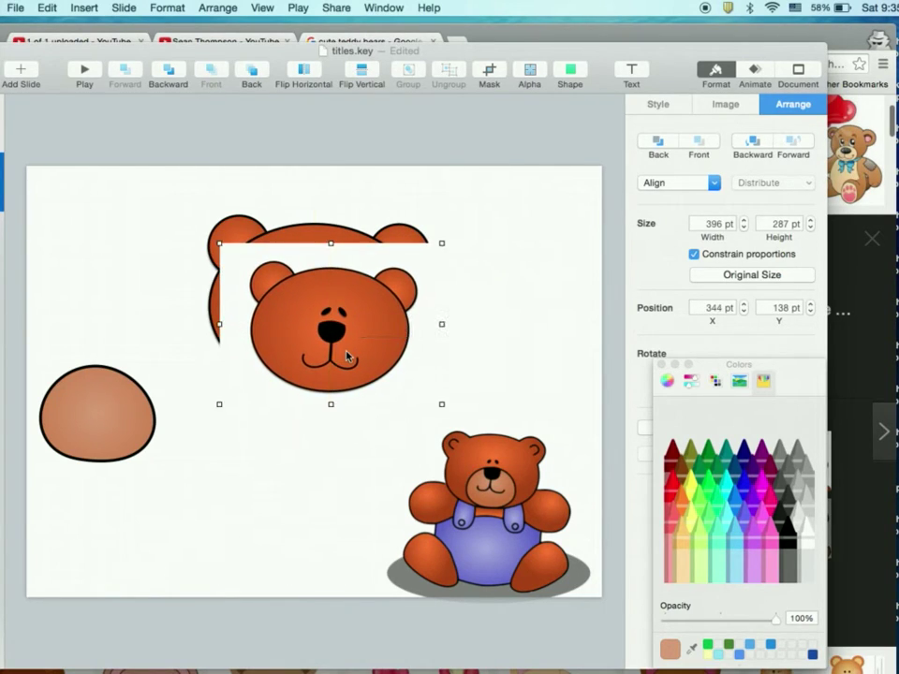
Step: Make the pasted head picture's white background transparent with Instant Alpha at about 4% tolerance
click(521, 75)
drag(377, 258, 380, 267)
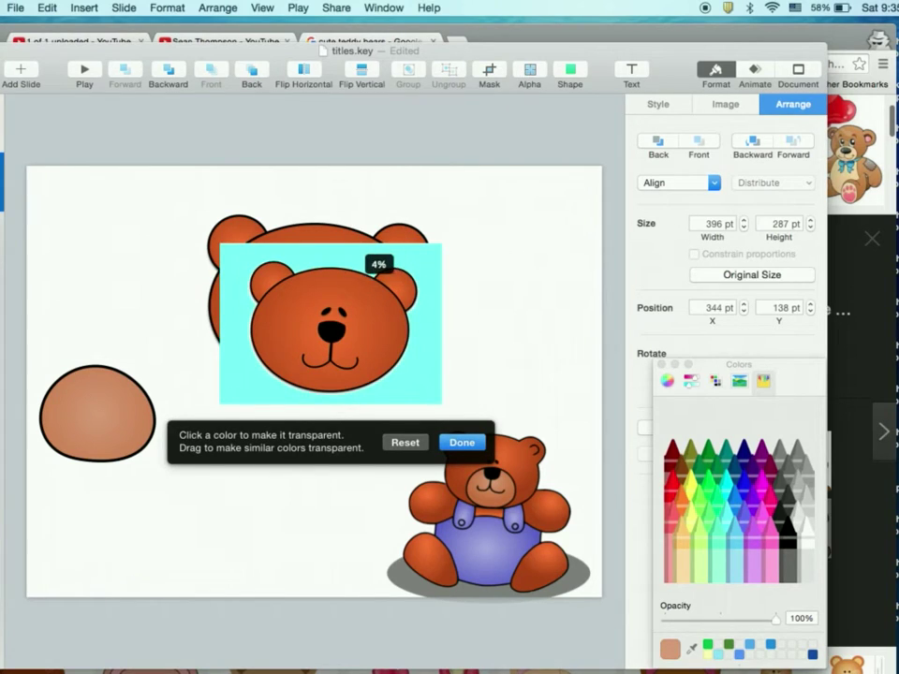
click(507, 247)
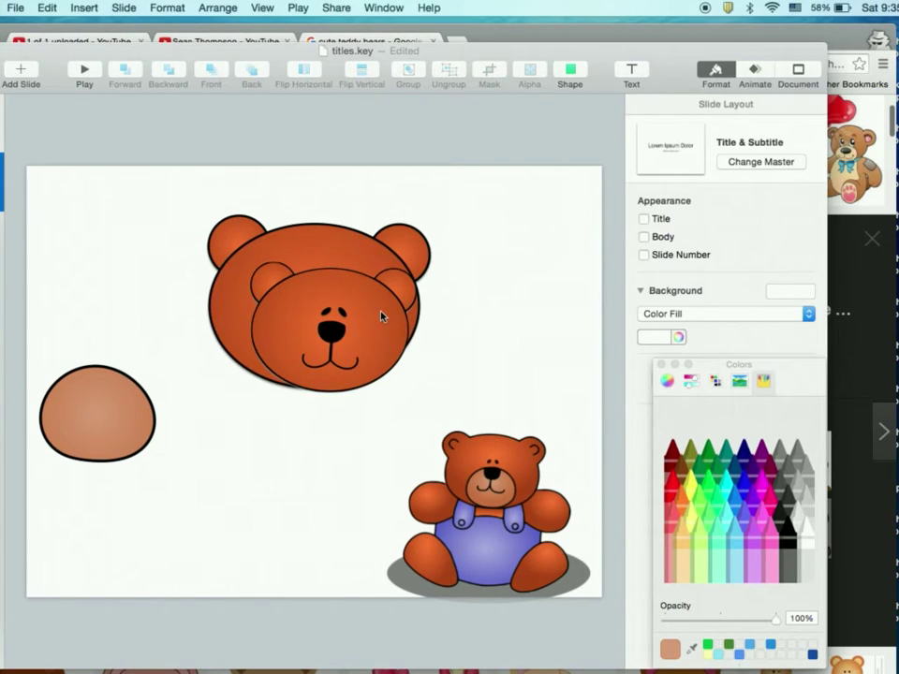
Step: Apply a drop-shadow image style to the cut-out head picture and move it to the empty area below the drawn head
click(380, 317)
click(659, 106)
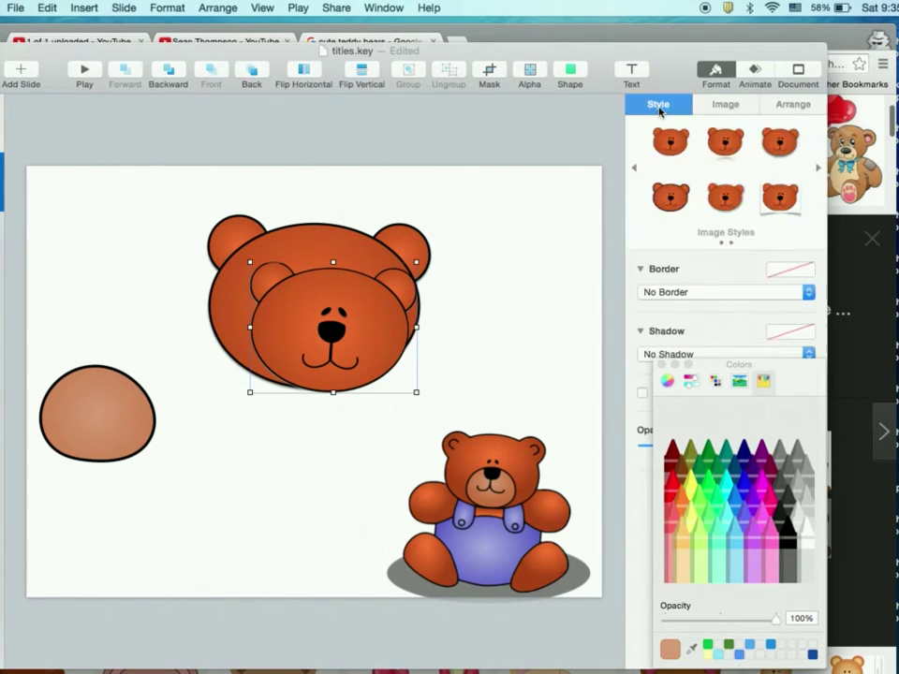
drag(279, 375, 225, 534)
click(558, 291)
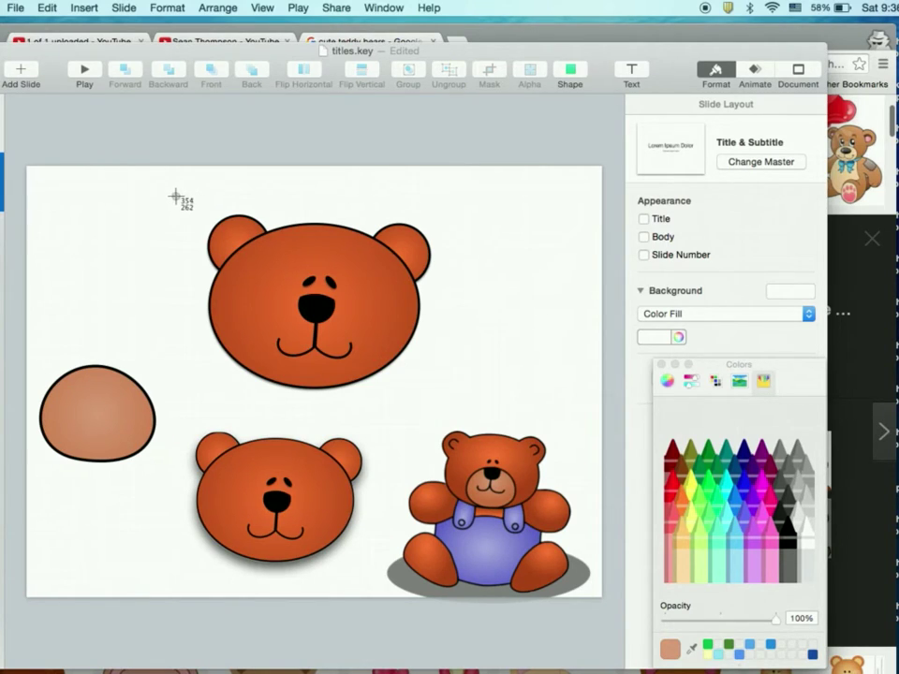
Step: Capture the drawn head as a screenshot file and open Screen Shot 2016-01-09 at 9.36.01 PM.png from the Desktop in Preview
drag(175, 200, 460, 409)
key(super+Tab)
key(super+shift+d)
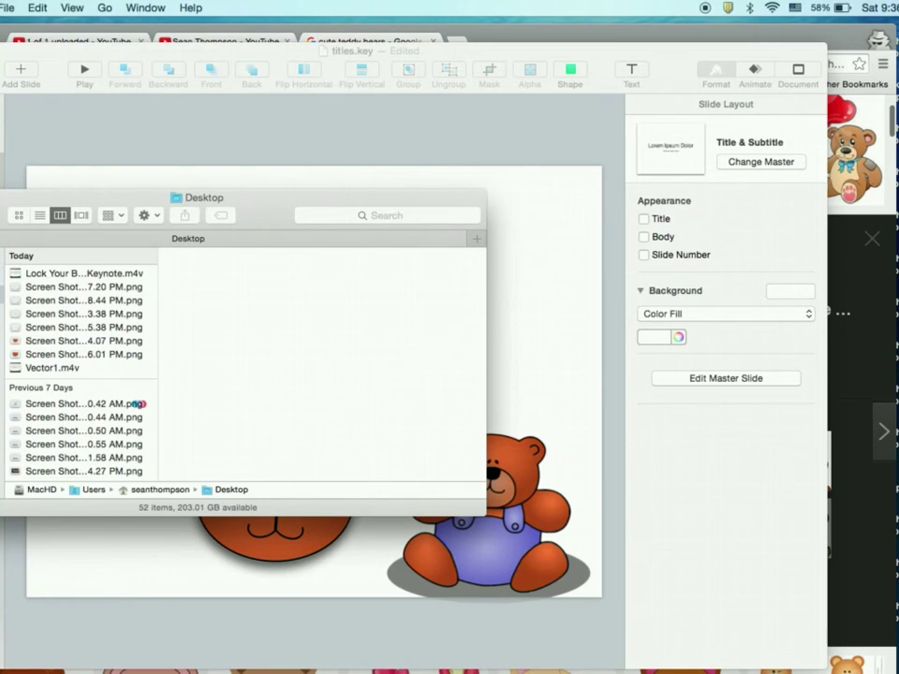
click(58, 355)
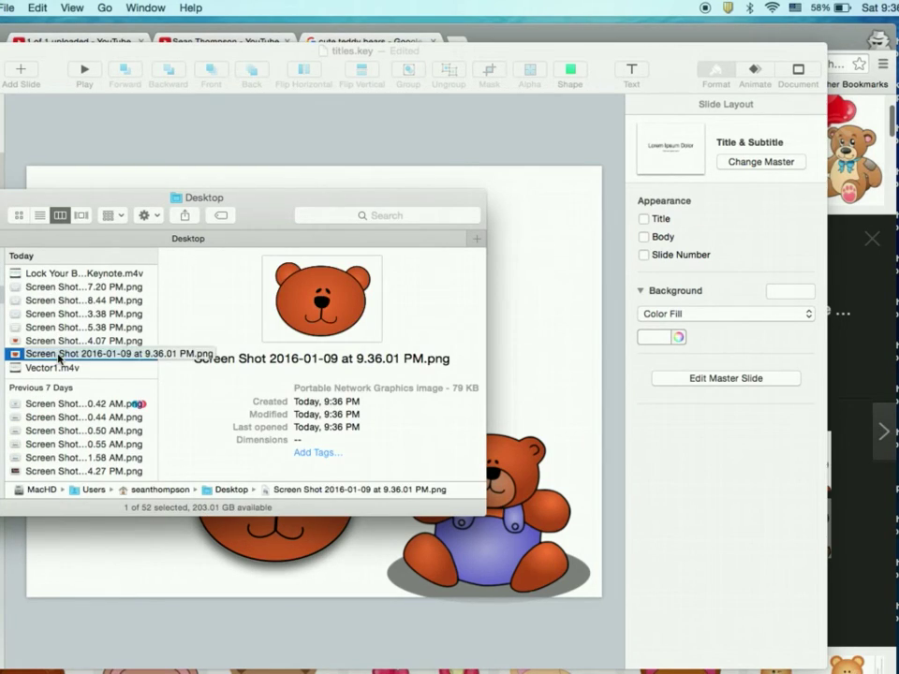
double_click(59, 355)
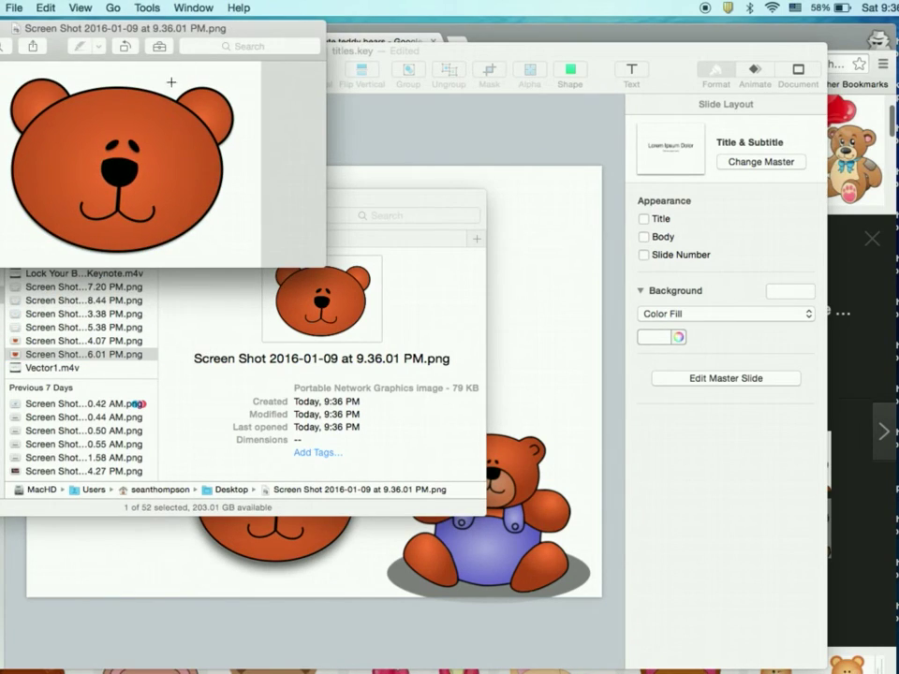
Step: Delete the white background around the head in the screenshot file with Instant Alpha, and close the image and the Desktop window
click(159, 46)
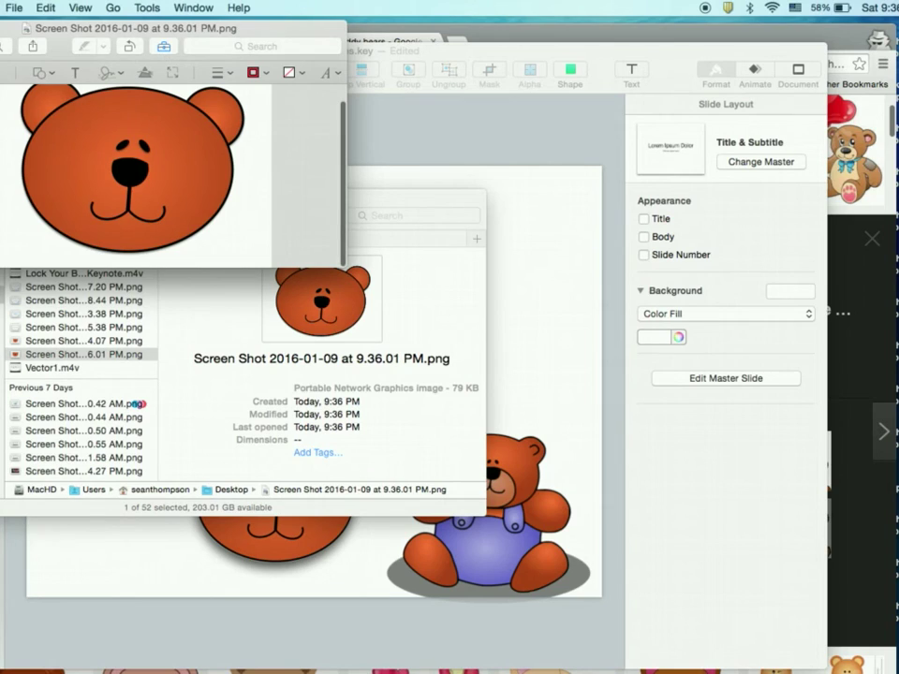
drag(5, 134, 6, 134)
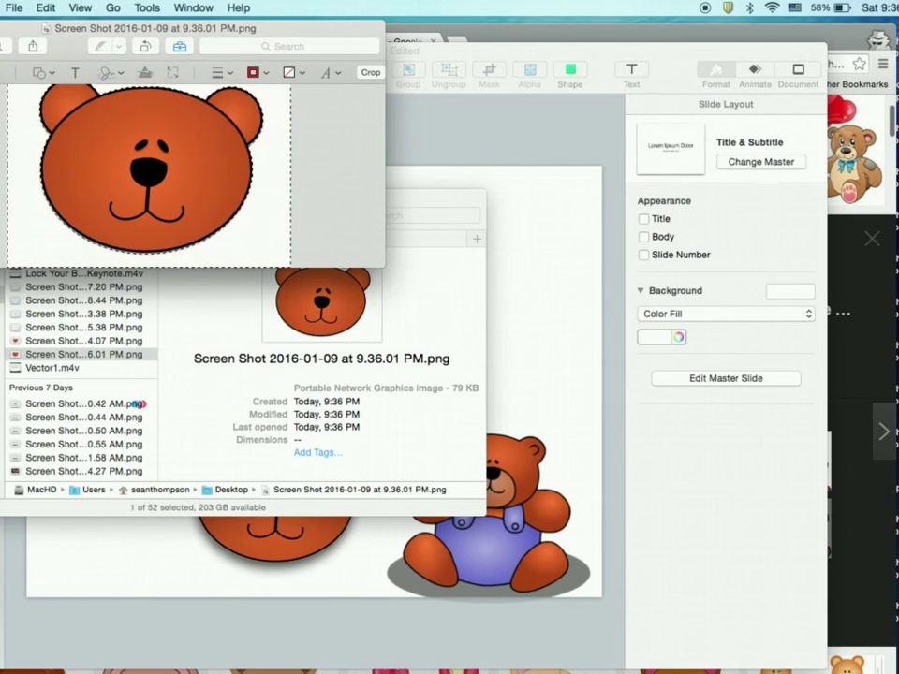
key(Delete)
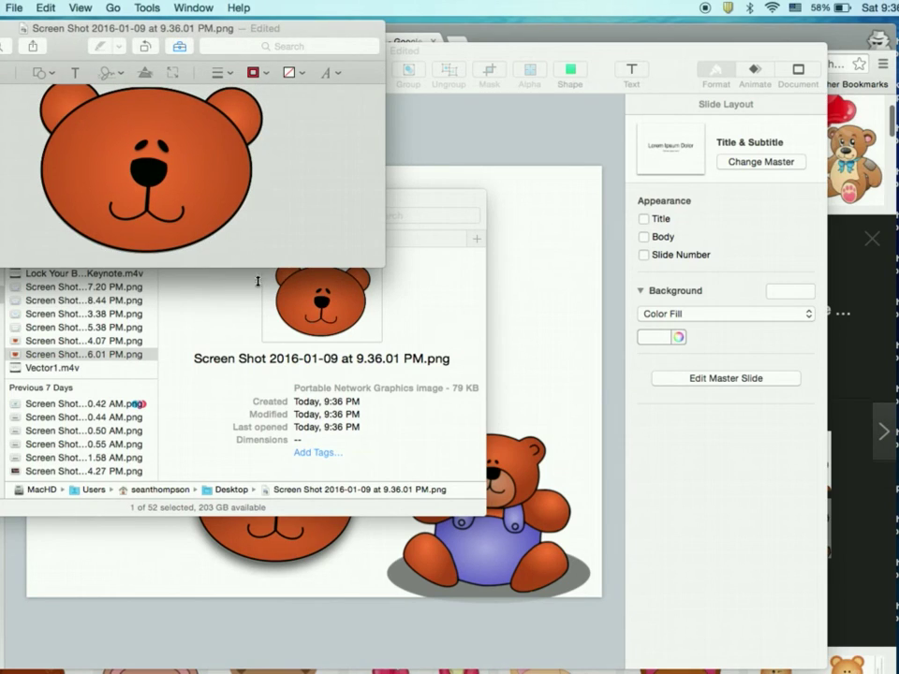
drag(257, 268, 275, 363)
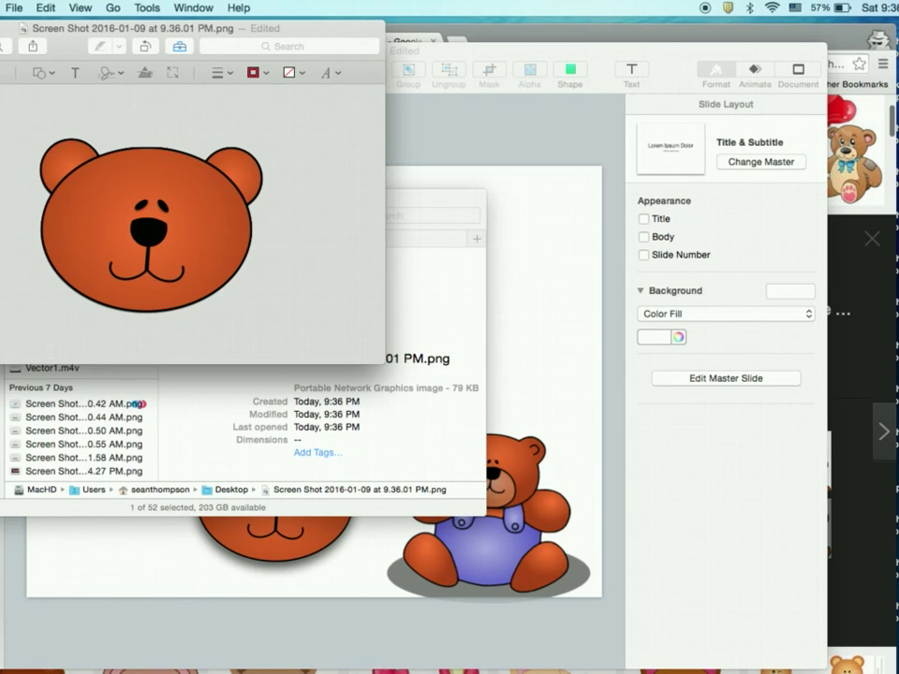
key(super+w)
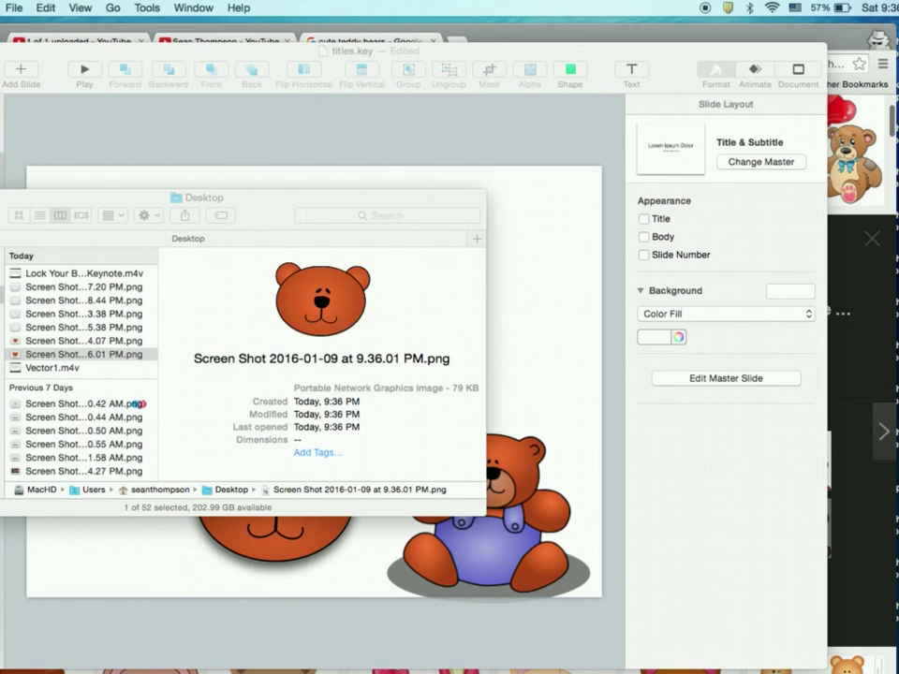
key(super+w)
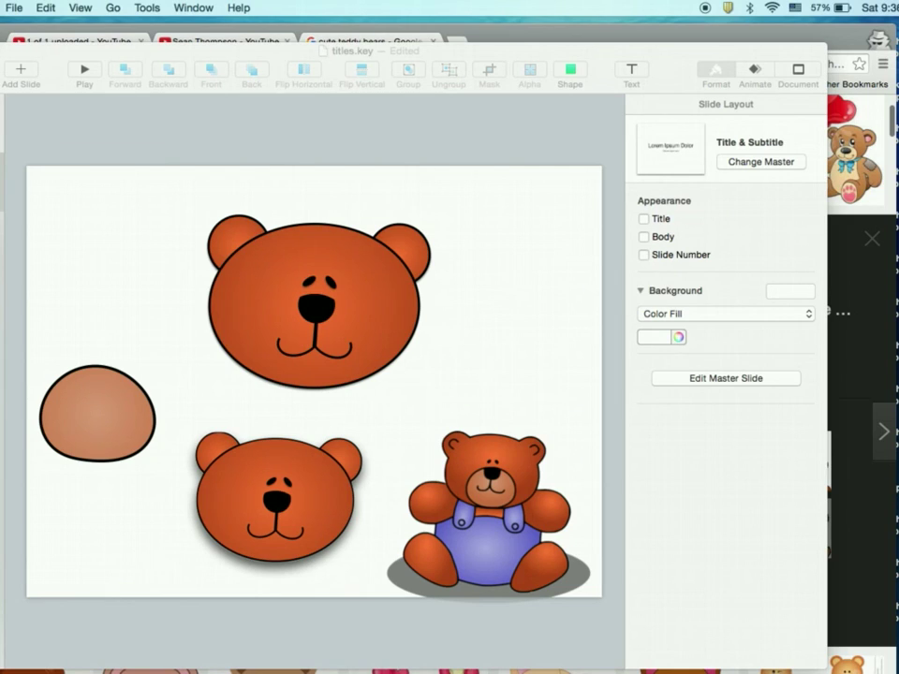